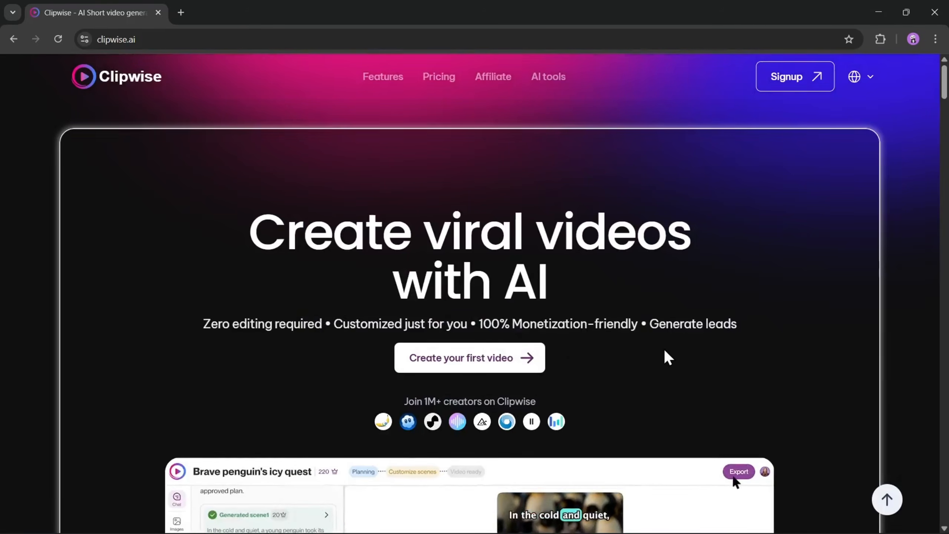
Examine the Clipwise home page's feature sections, from the sample videos and chat editing to UGC avatars, ads, audio tools and target users
scroll(665, 352, down, 8)
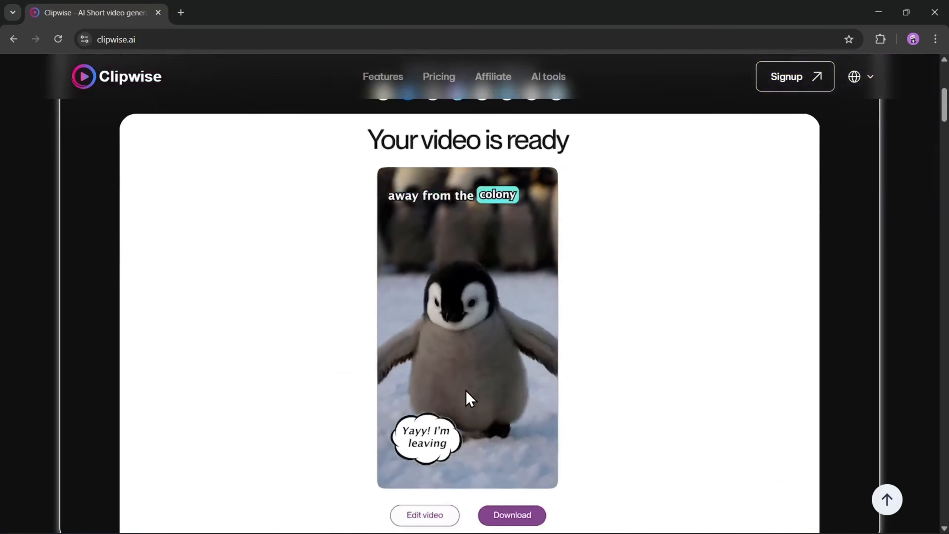
scroll(514, 424, down, 10)
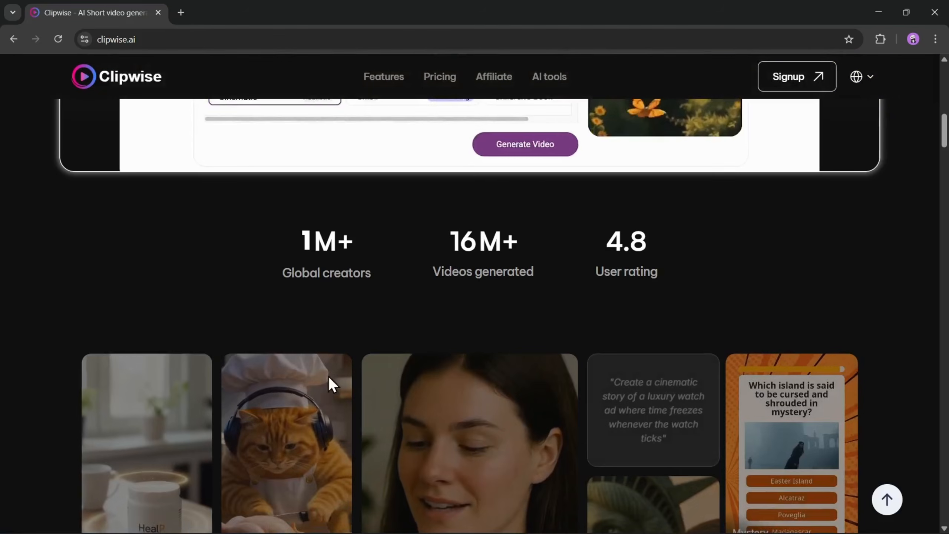
scroll(328, 376, down, 7)
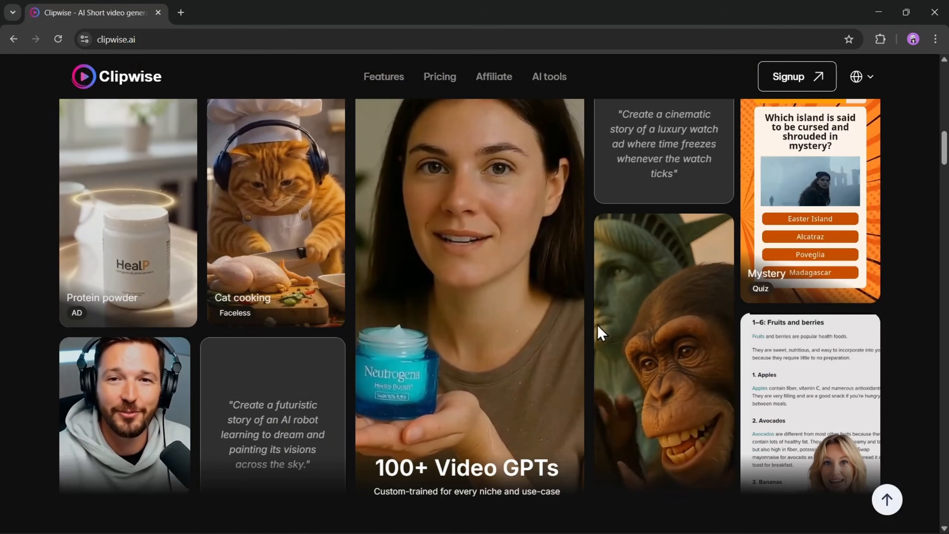
scroll(523, 359, up, 5)
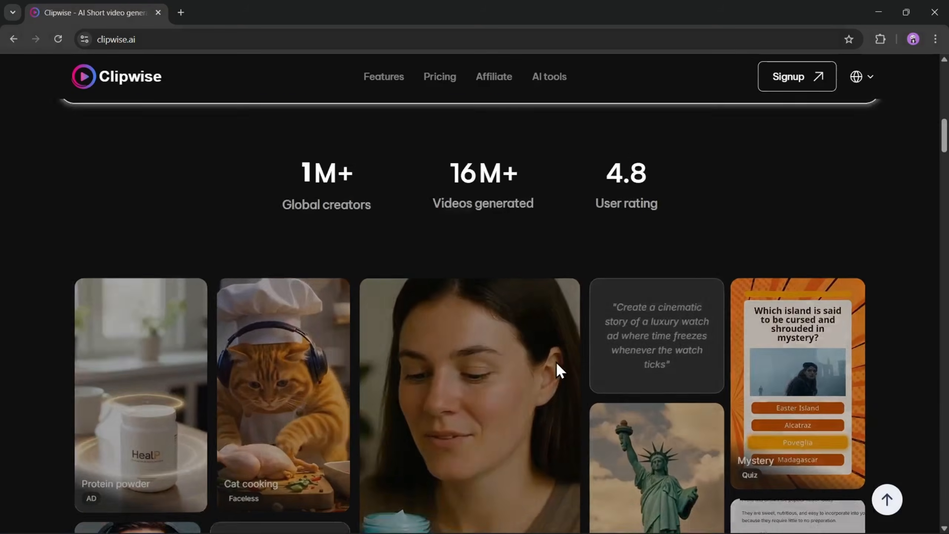
scroll(572, 389, down, 10)
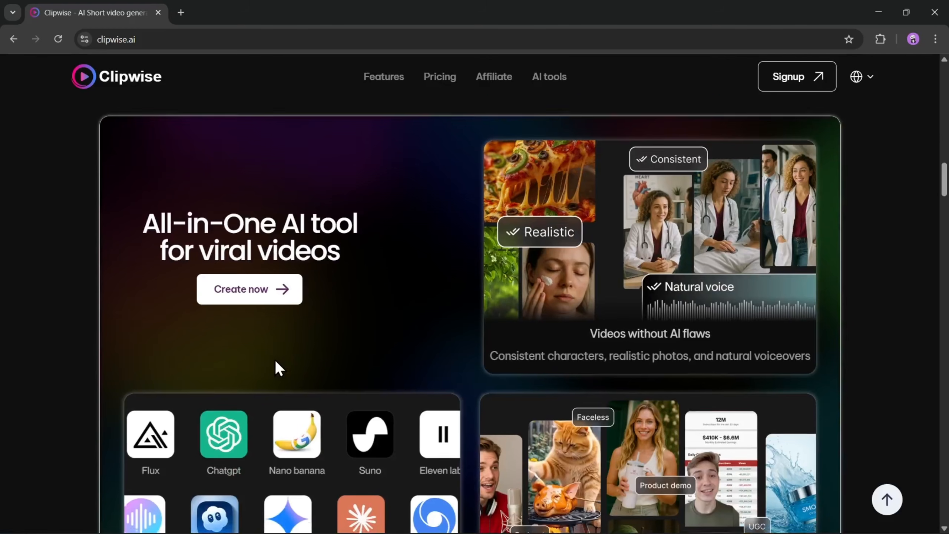
scroll(277, 362, down, 9)
scroll(385, 378, down, 6)
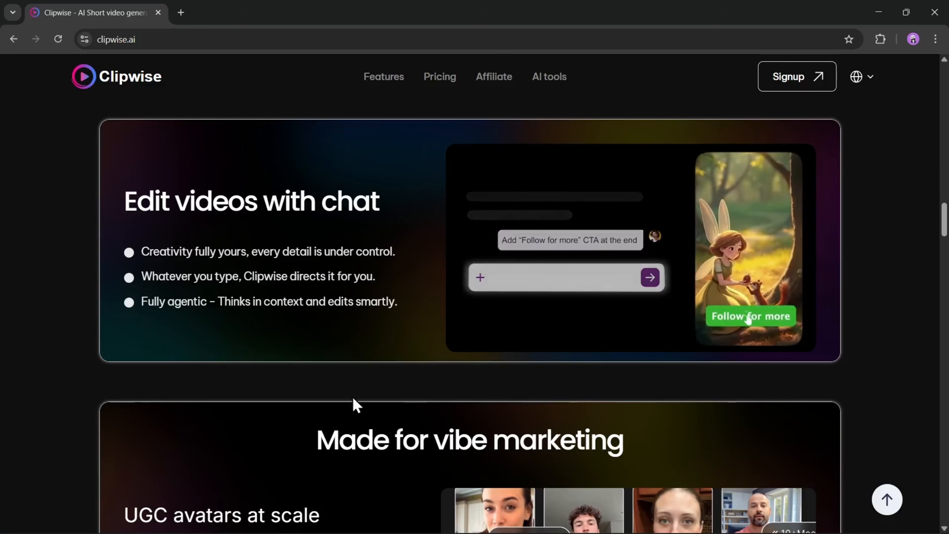
scroll(353, 397, down, 6)
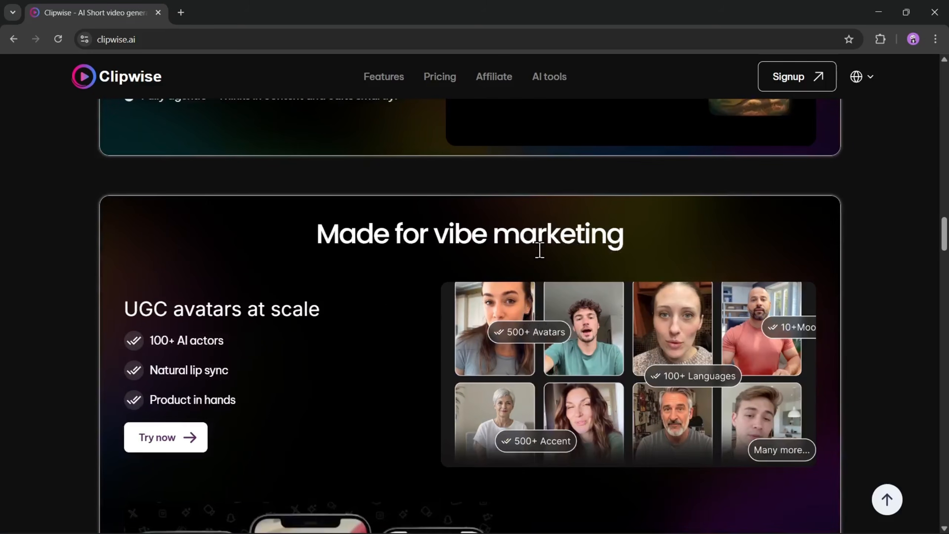
scroll(453, 300, down, 1)
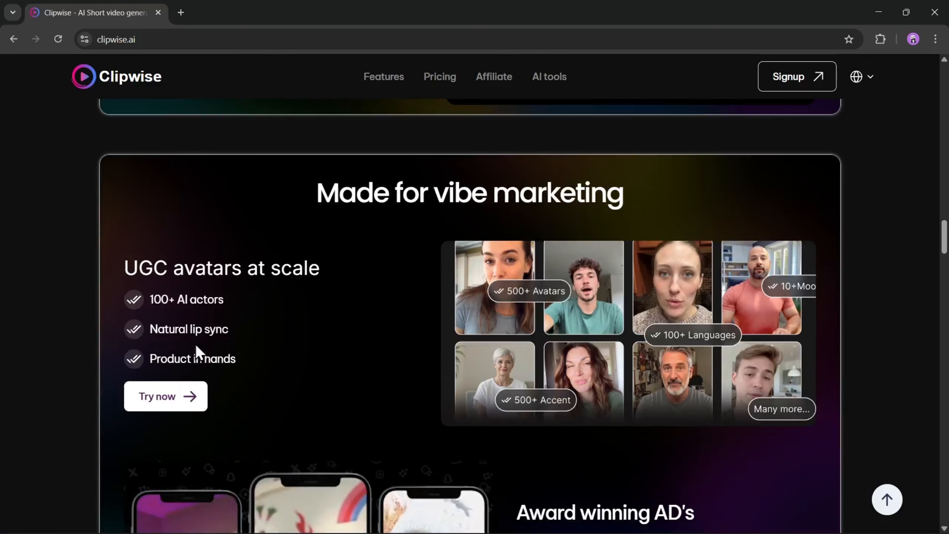
scroll(196, 344, down, 7)
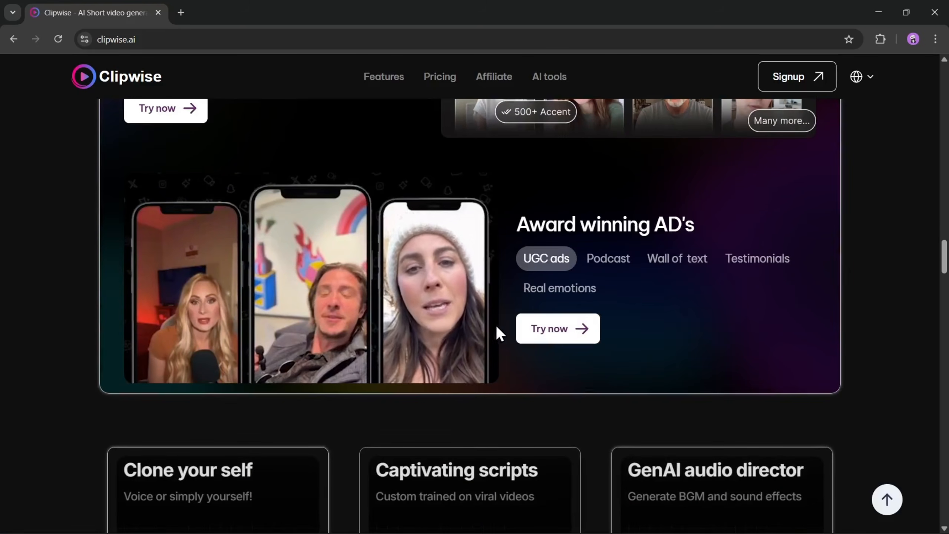
scroll(523, 329, down, 2)
scroll(627, 340, down, 5)
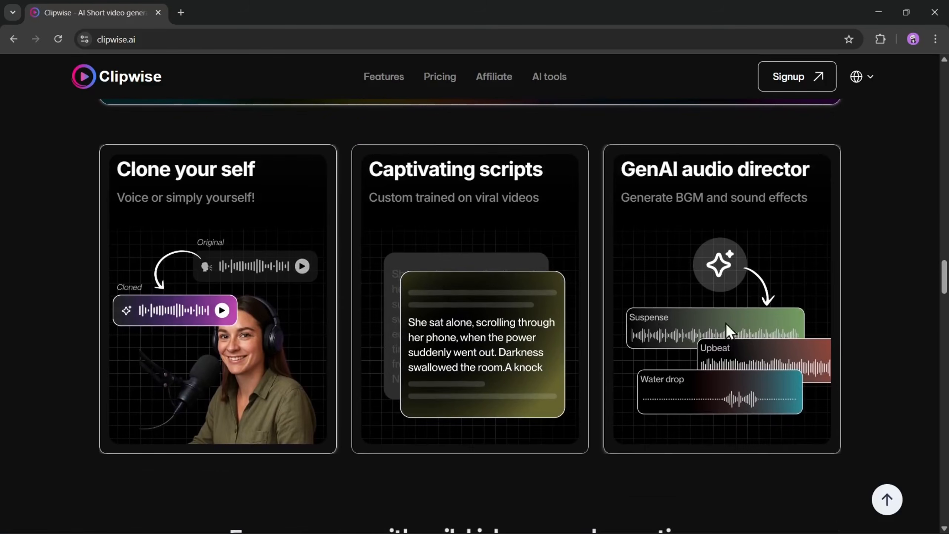
scroll(357, 372, down, 4)
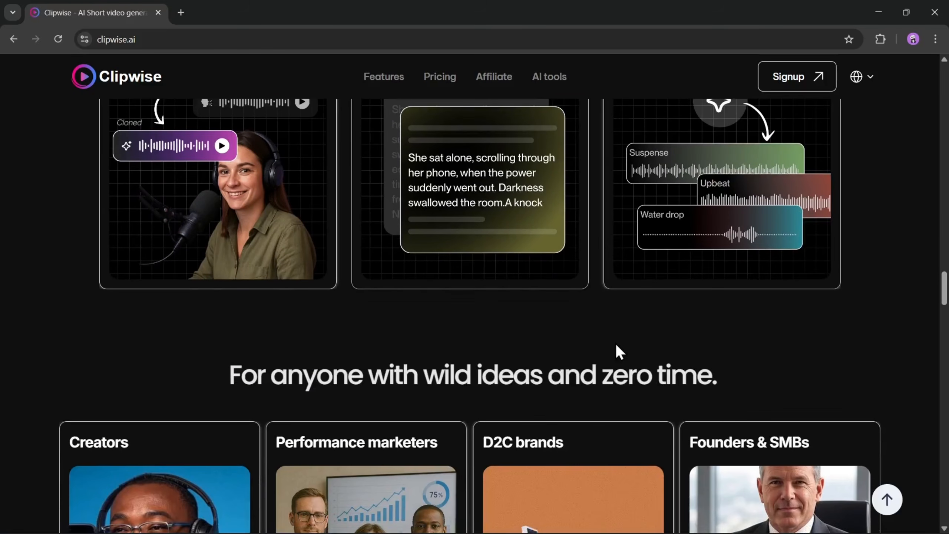
scroll(588, 364, up, 4)
scroll(507, 345, down, 7)
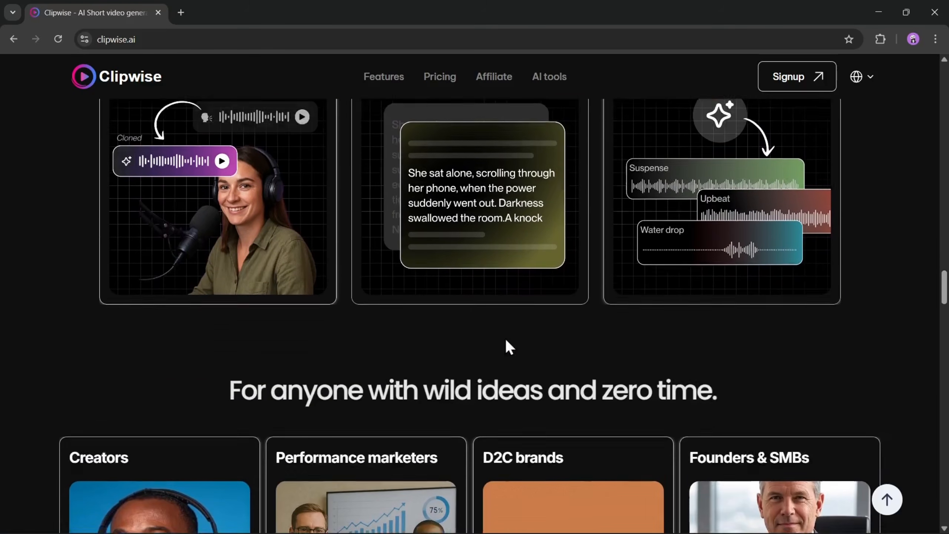
scroll(286, 342, down, 3)
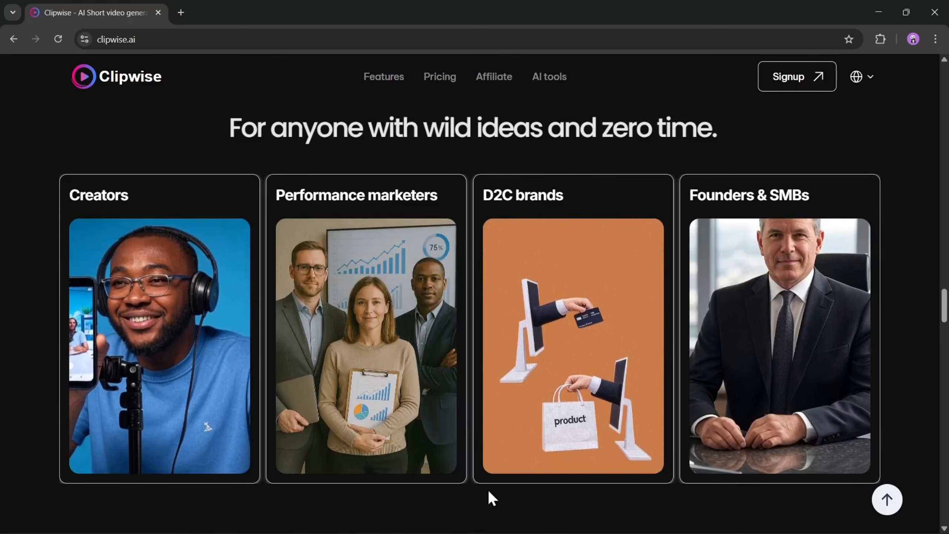
scroll(530, 417, down, 6)
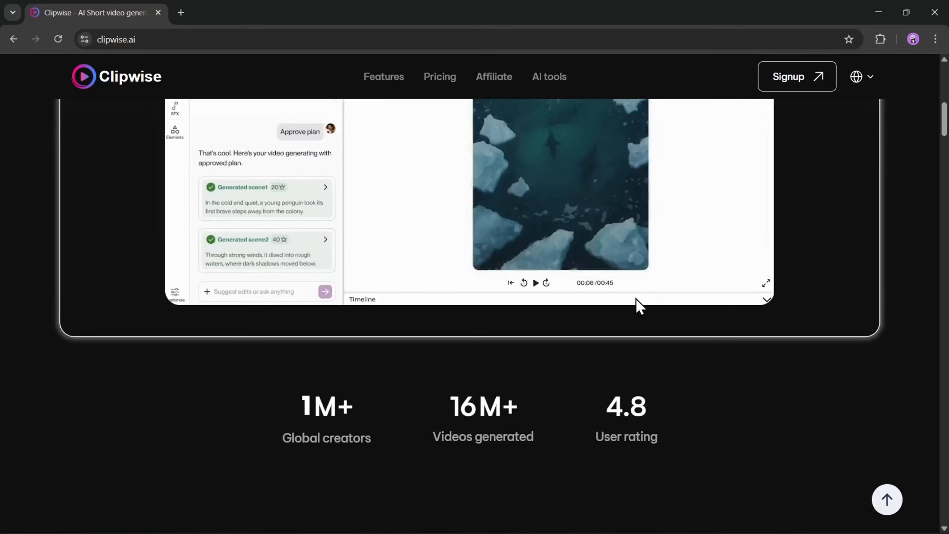
Start creating a first video from the main banner of the Clipwise home page
scroll(598, 307, up, 10)
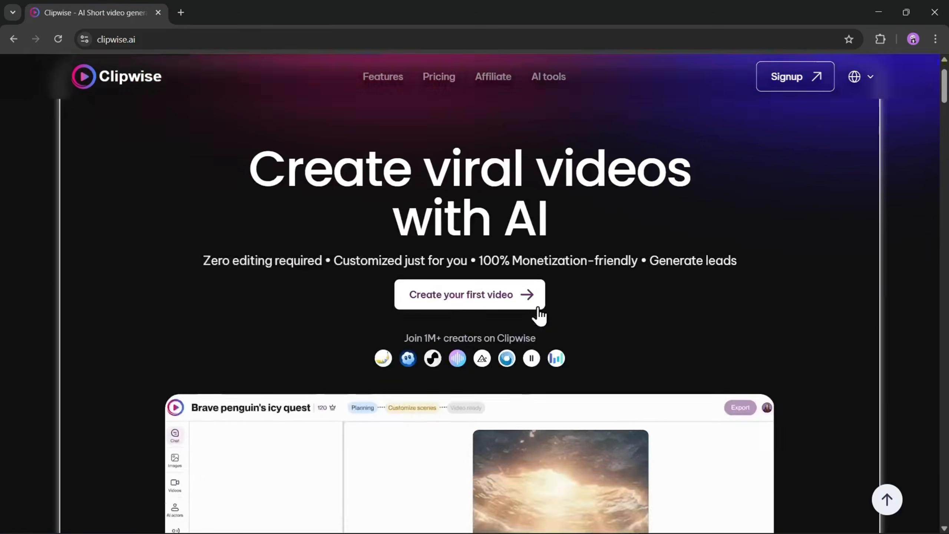
scroll(579, 321, up, 2)
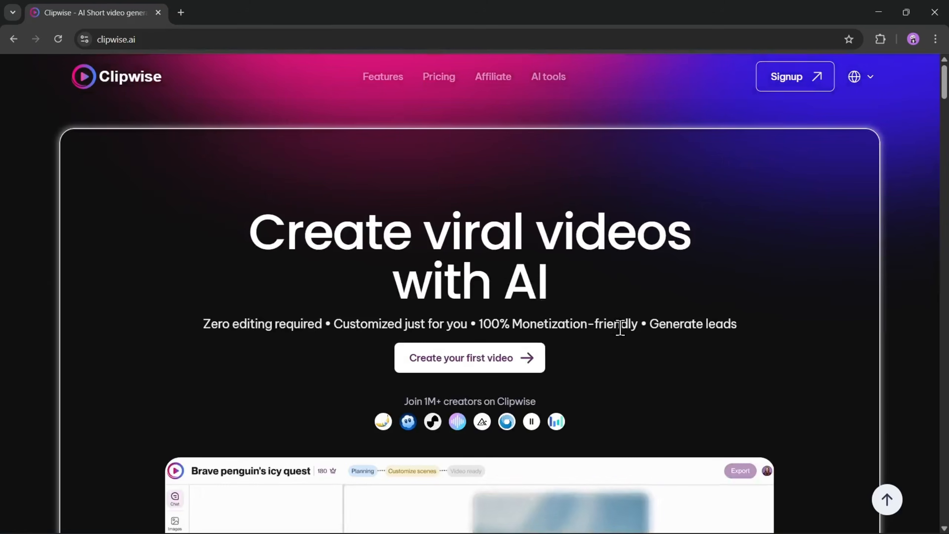
click(475, 368)
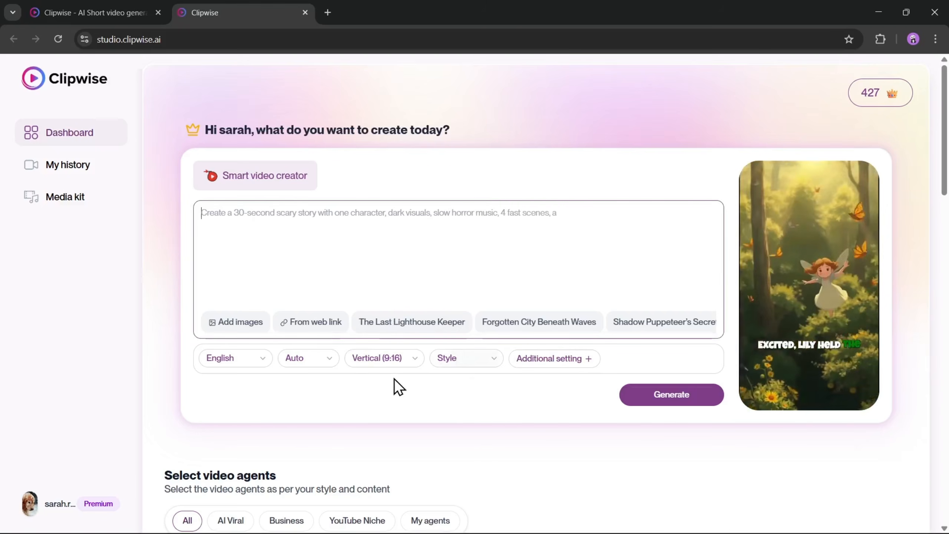
Examine the range of video agents offered on the studio dashboard across all categories
scroll(403, 382, down, 8)
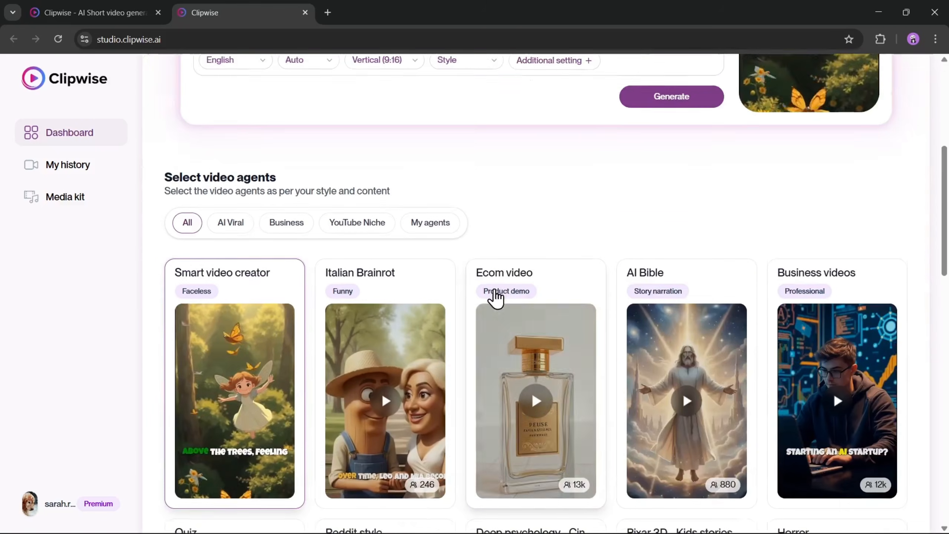
scroll(275, 164, down, 1)
scroll(280, 160, up, 1)
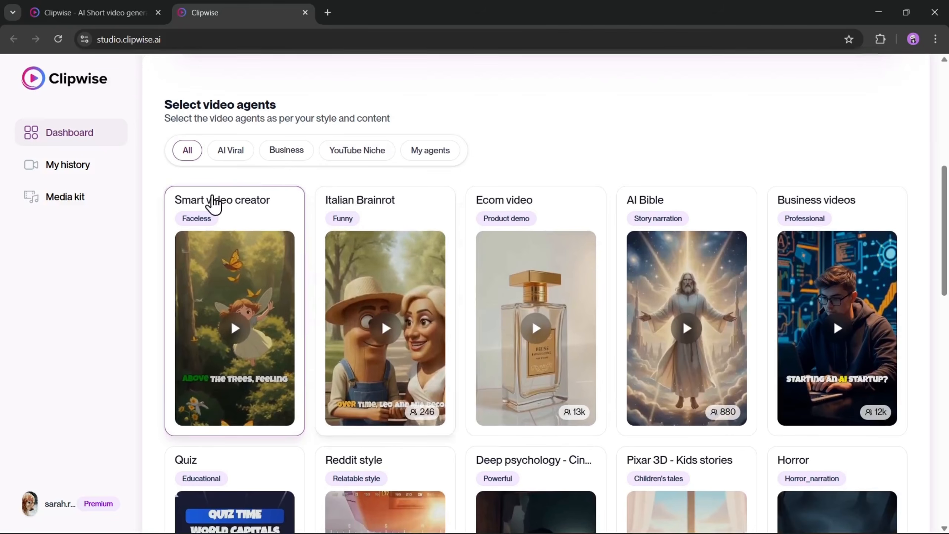
scroll(235, 204, down, 1)
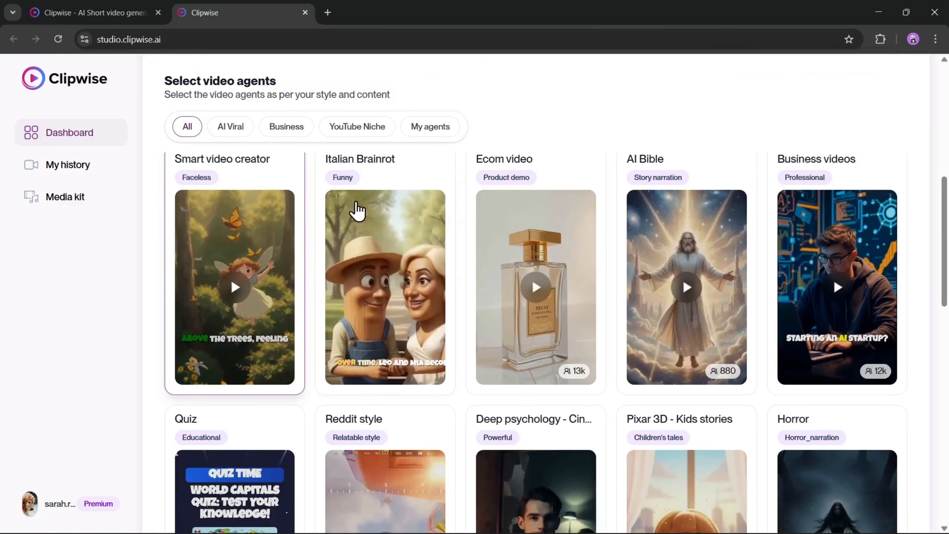
scroll(413, 258, up, 1)
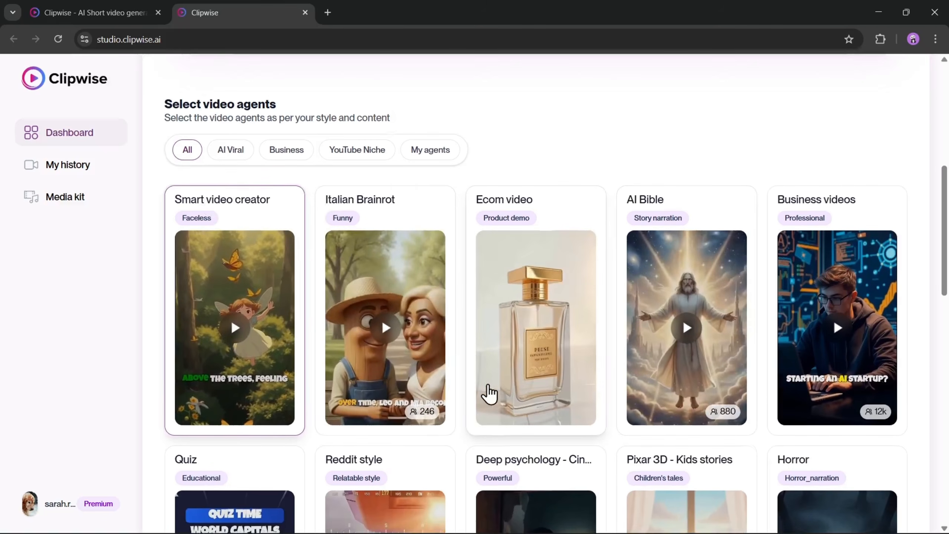
scroll(508, 364, down, 8)
scroll(750, 369, down, 6)
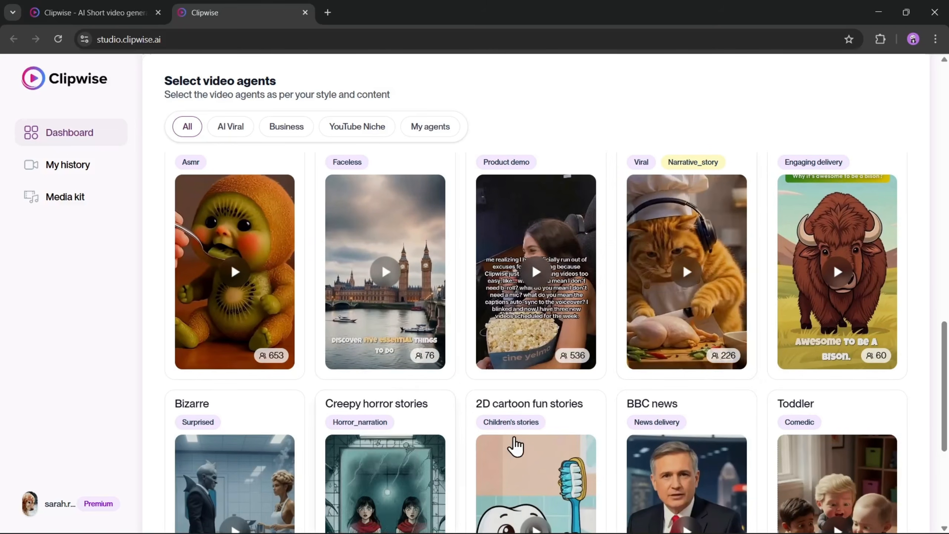
scroll(530, 430, down, 3)
scroll(466, 396, up, 18)
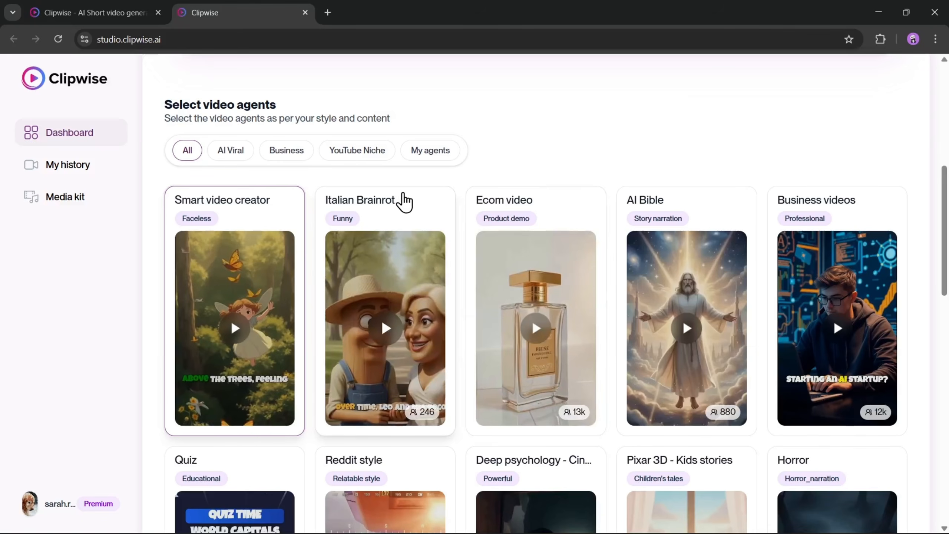
Filter the video agents to the Business category, check the AD and Dynamic tags, and choose the Energetic AD agent
click(295, 157)
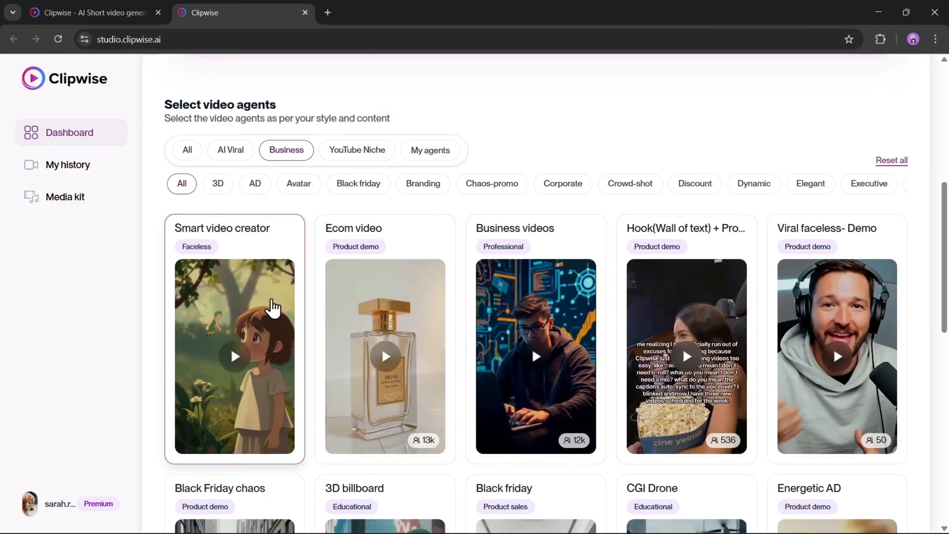
click(257, 190)
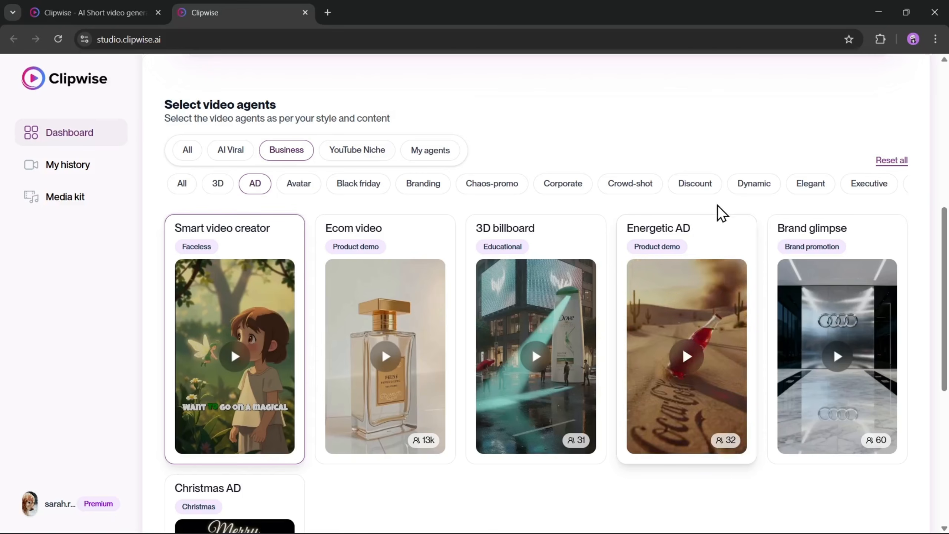
click(680, 188)
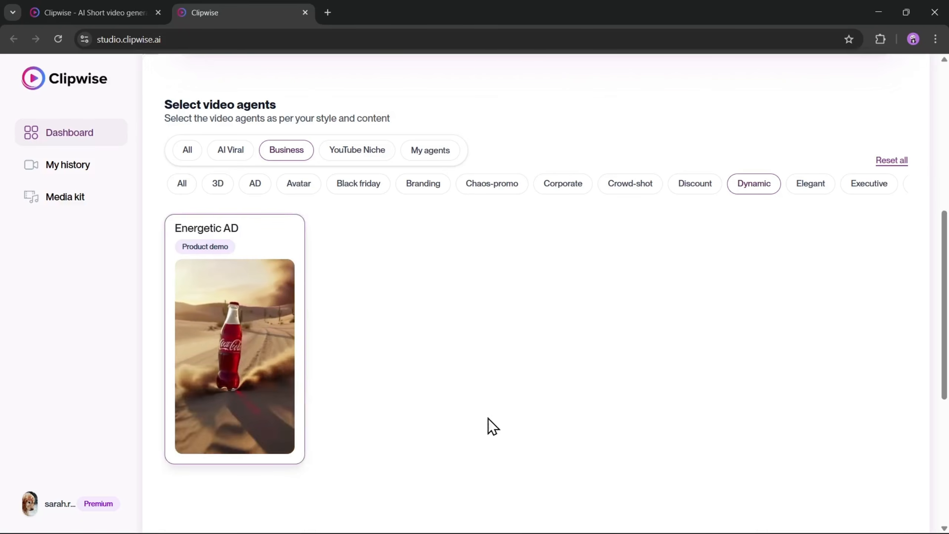
Generate a 30 sec vertical (9:16) English video plan from the prompt "Create an actual looking ad for an energetic drink"
scroll(314, 233, up, 10)
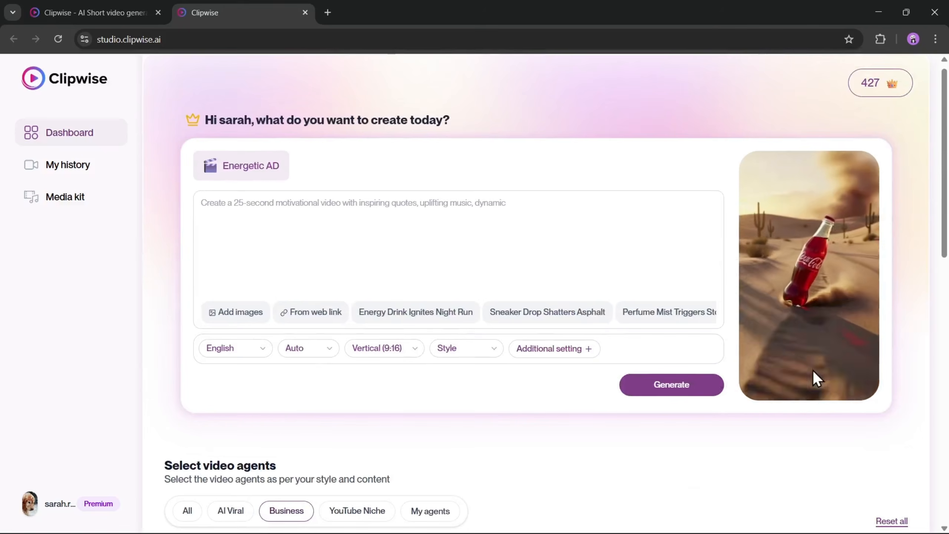
click(269, 237)
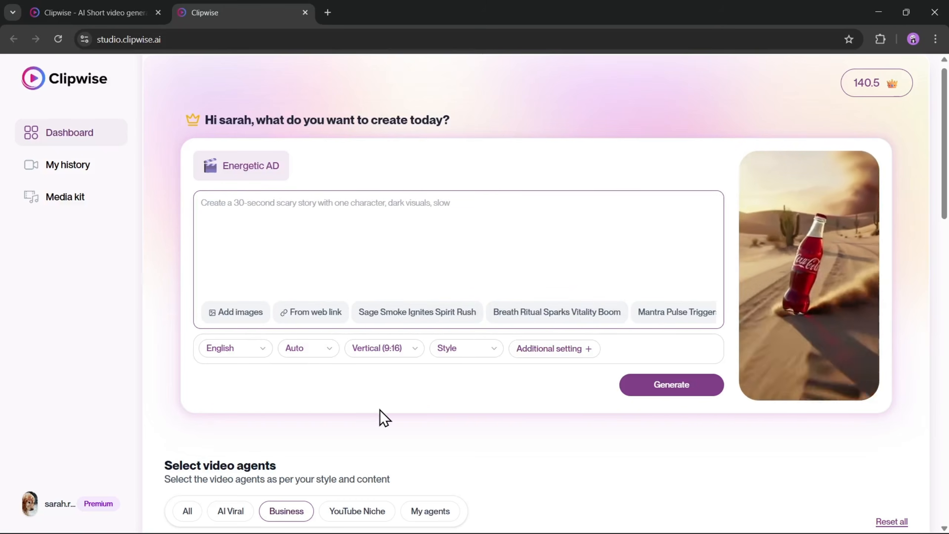
text(Create an actual )
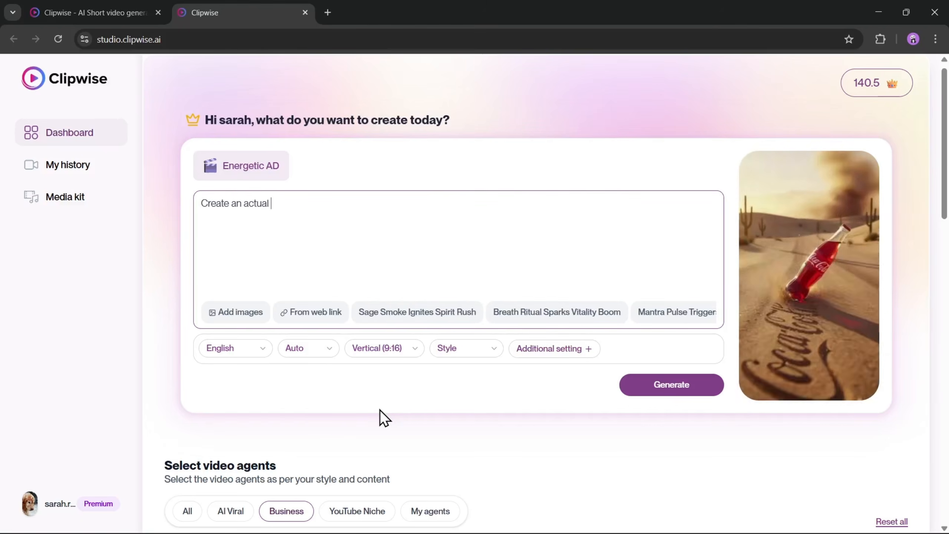
text(looking ad for an)
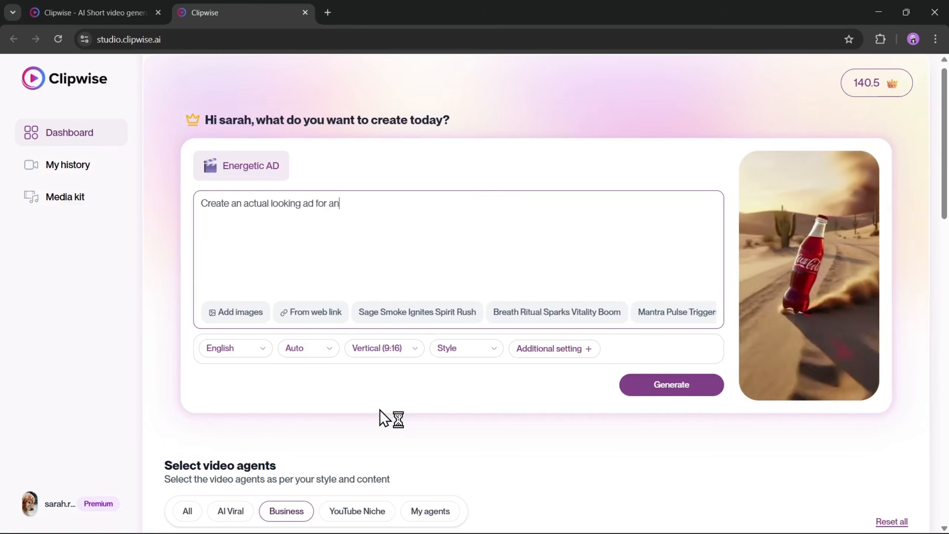
text( energetic drink)
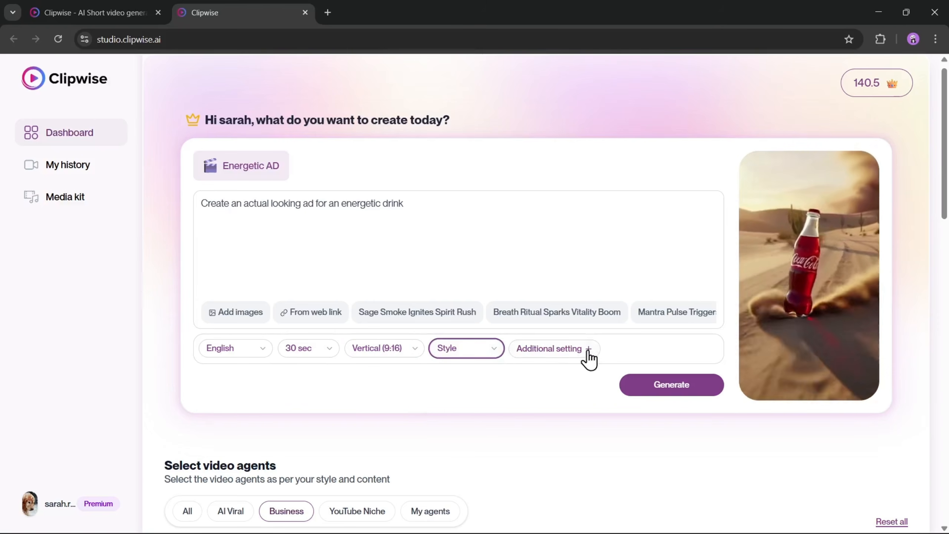
click(670, 389)
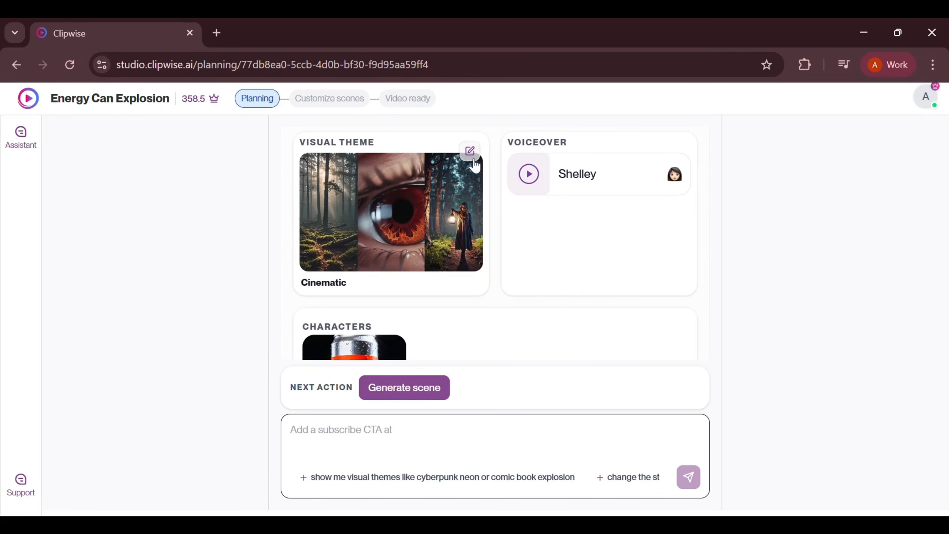
Review the visual themes available for the video plan, keeping the Cinematic theme
click(472, 156)
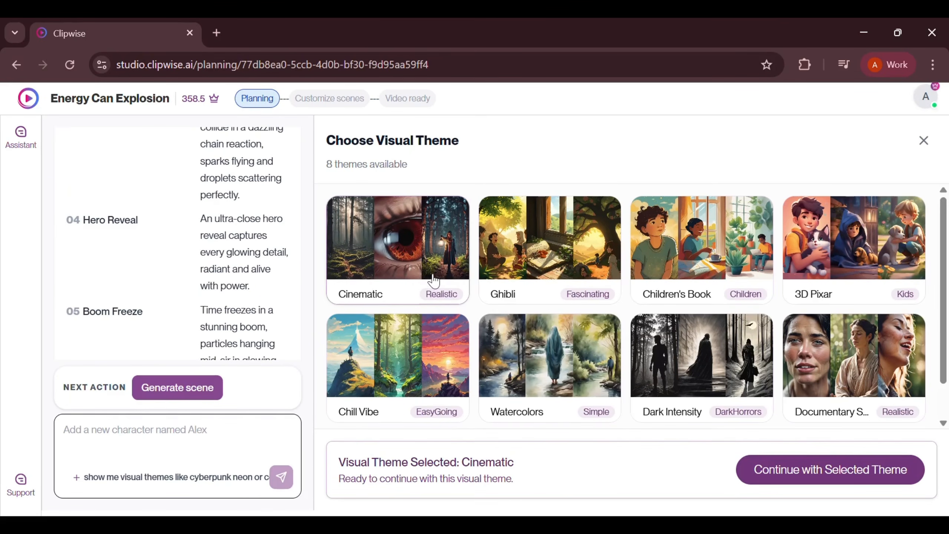
click(924, 140)
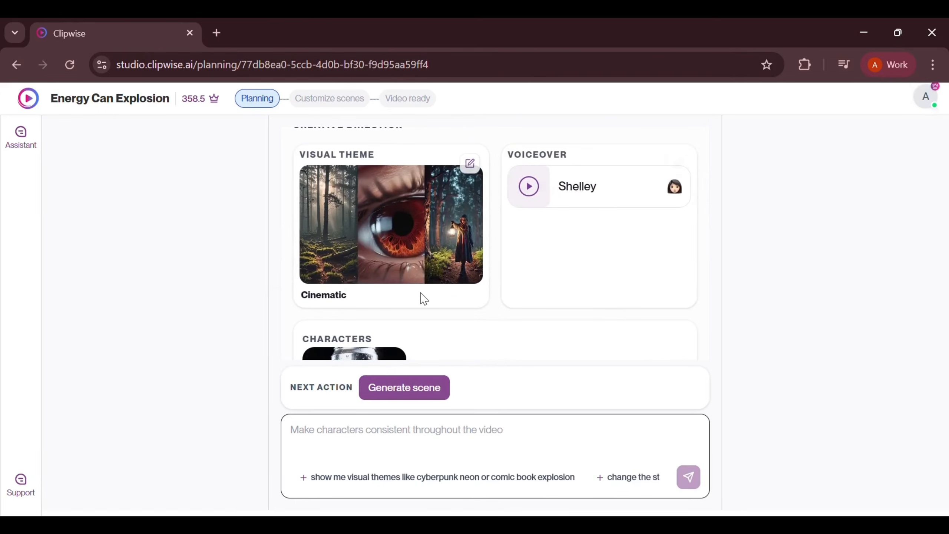
Examine the energy drink can character's prompt and its options for generating or uploading an image
click(392, 234)
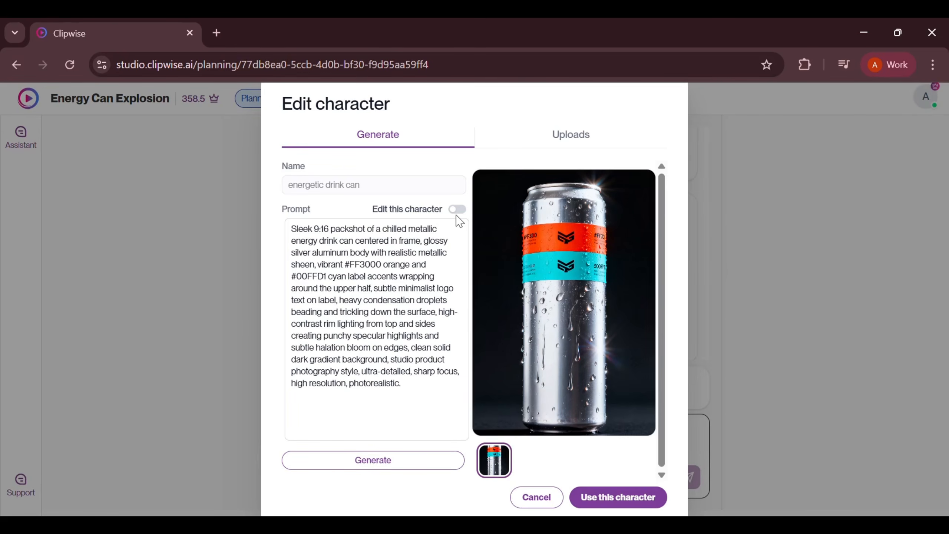
click(557, 146)
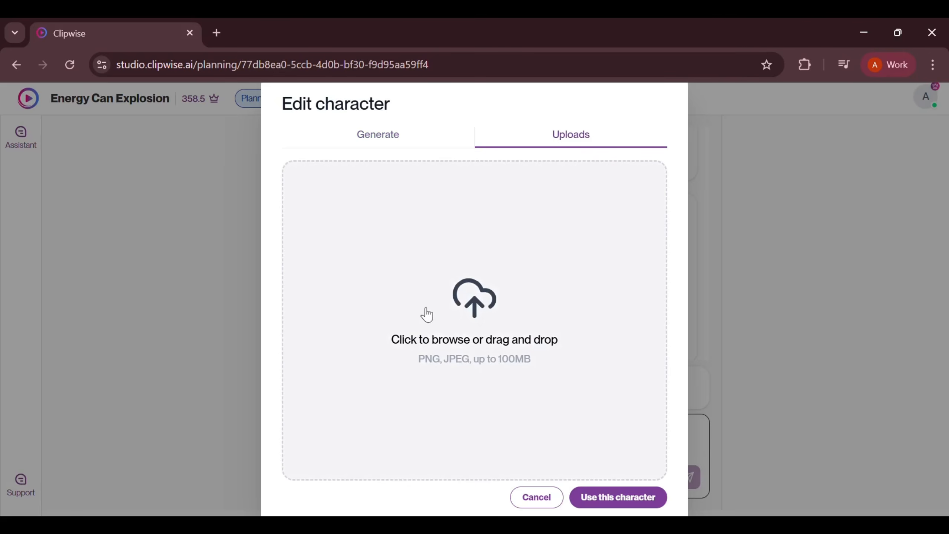
click(392, 142)
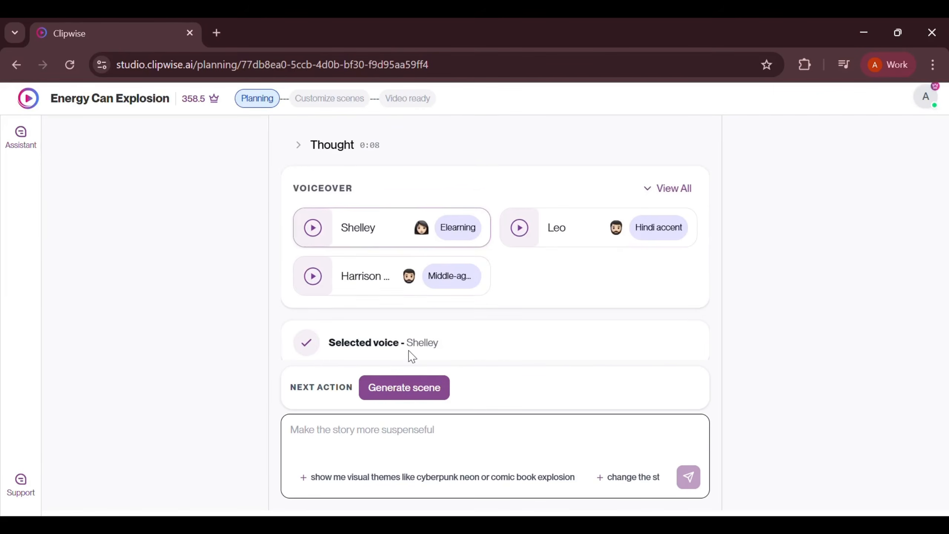
Browse all English voiceovers, choose the Brooke voice for the ad, and generate the scenes
click(678, 181)
scroll(540, 345, down, 8)
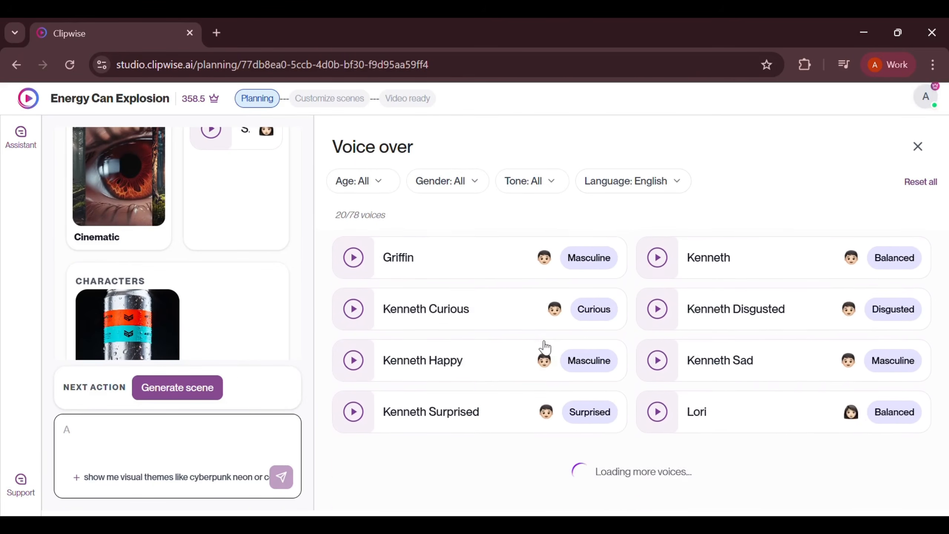
scroll(543, 347, down, 5)
click(808, 259)
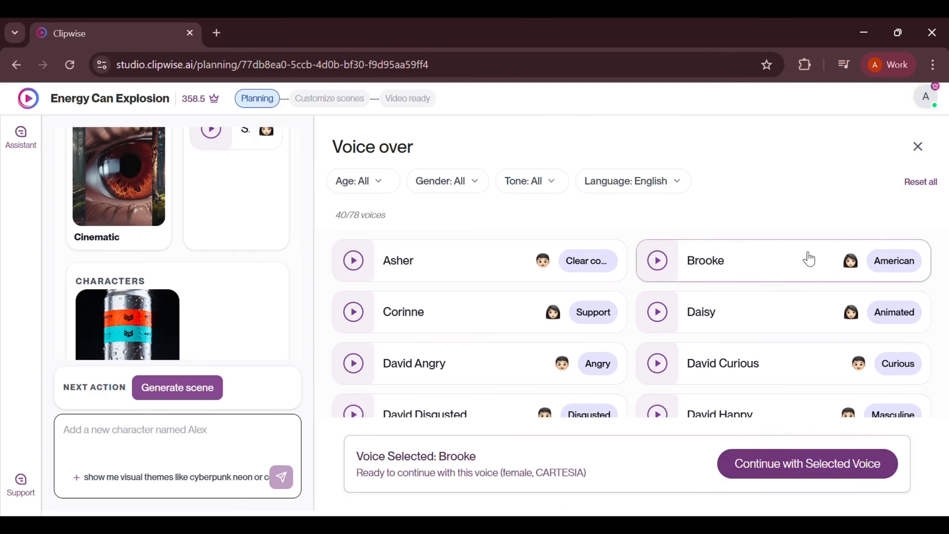
click(825, 472)
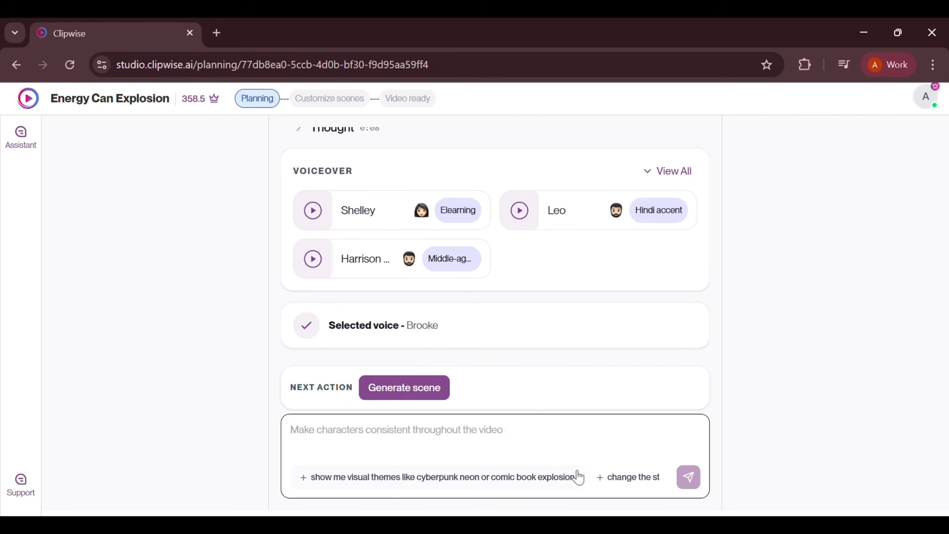
click(420, 391)
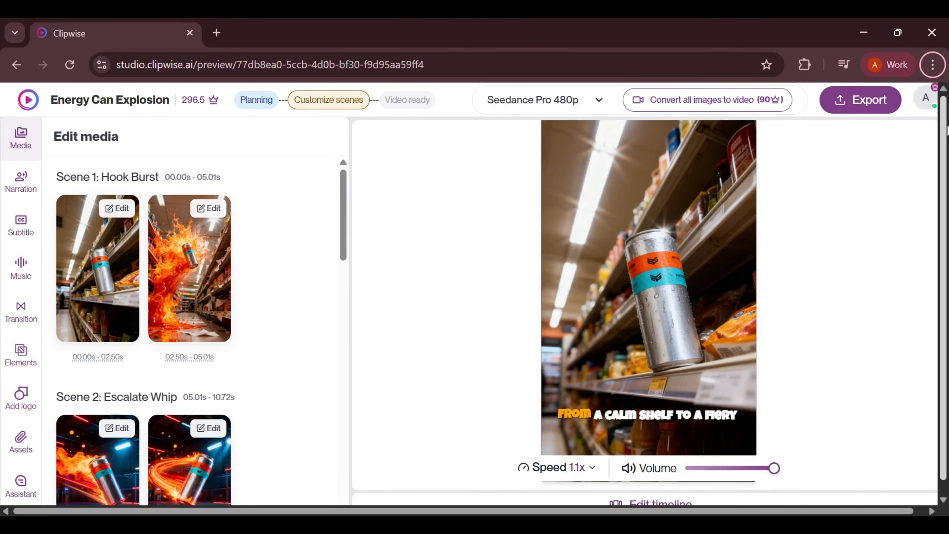
Review the narration script for all scenes and the subtitle layout, typography and style settings
click(12, 186)
scroll(165, 265, down, 7)
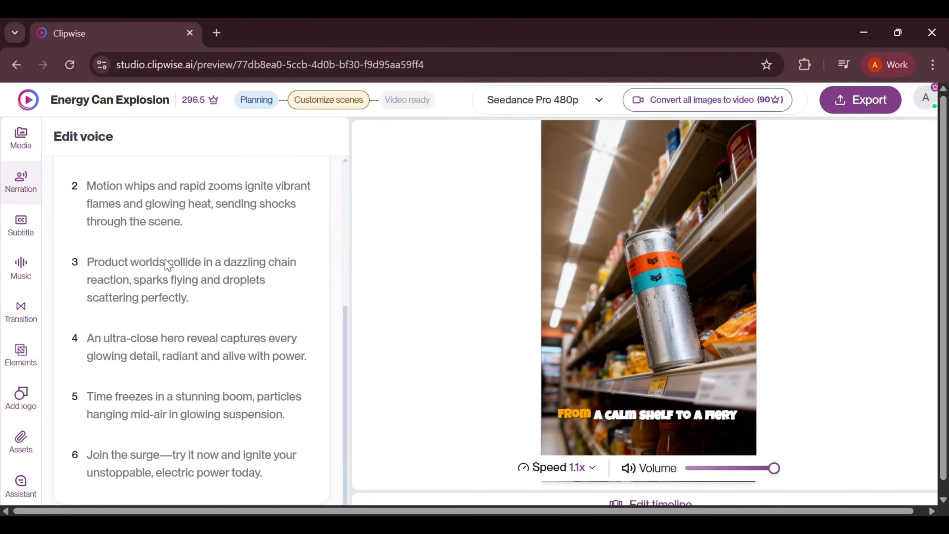
click(21, 209)
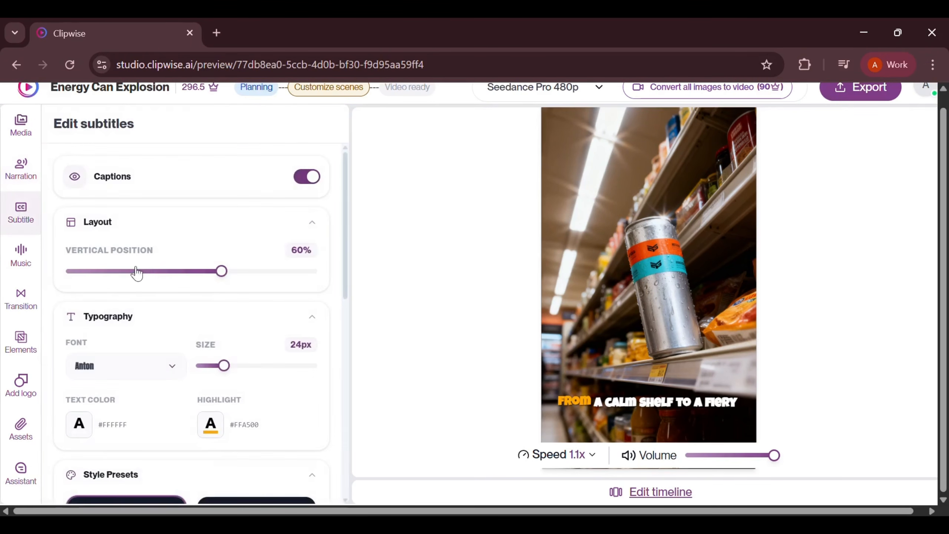
scroll(144, 276, down, 3)
scroll(144, 276, up, 5)
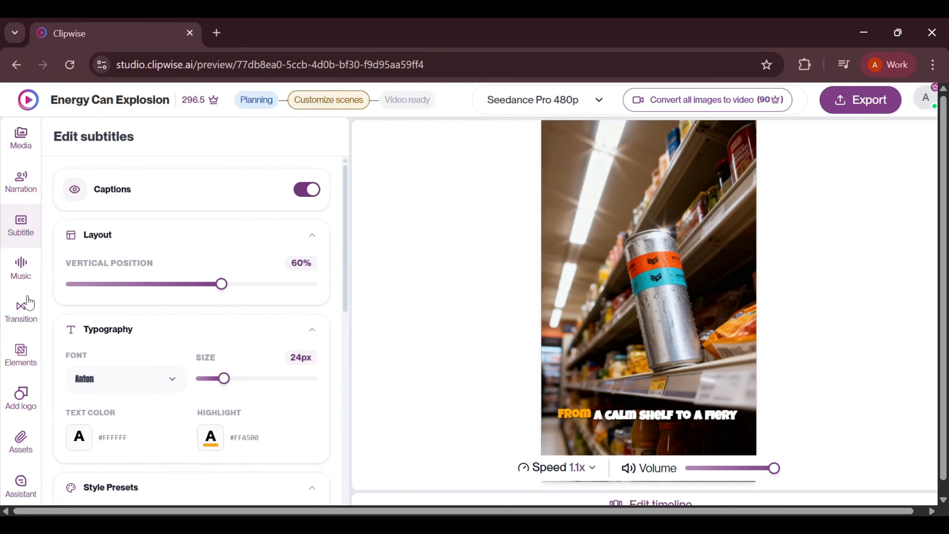
Examine the background music options, covering AI generation, stock tracks, uploads and track properties
click(22, 280)
scroll(146, 318, down, 3)
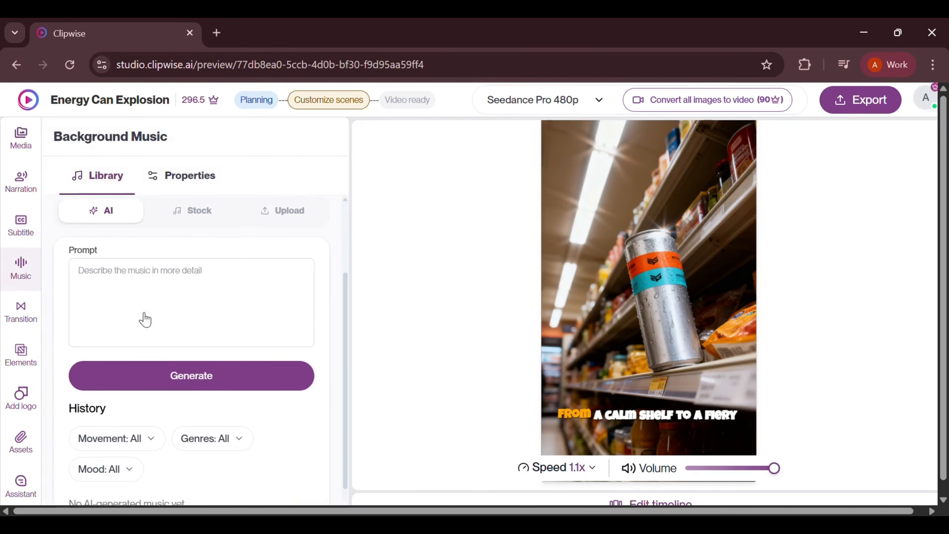
scroll(147, 320, up, 2)
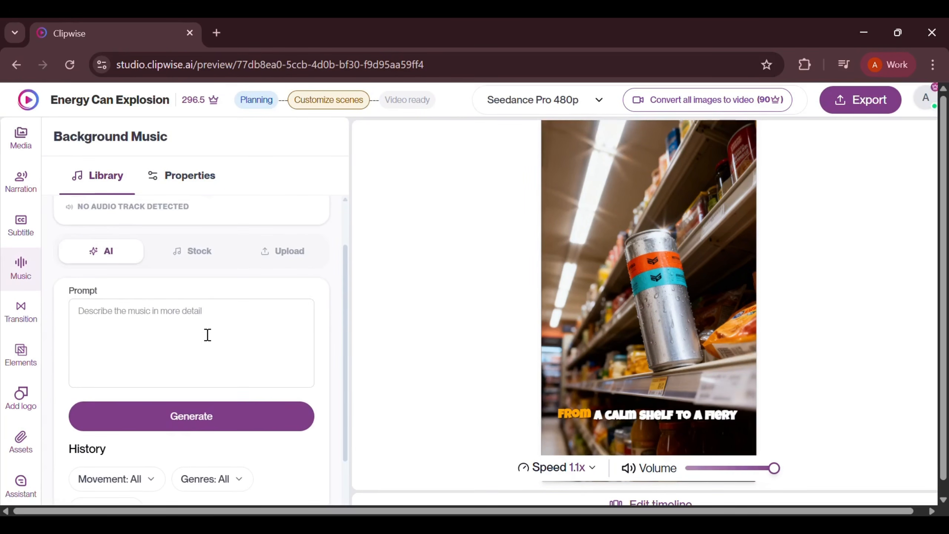
scroll(204, 334, up, 2)
click(201, 314)
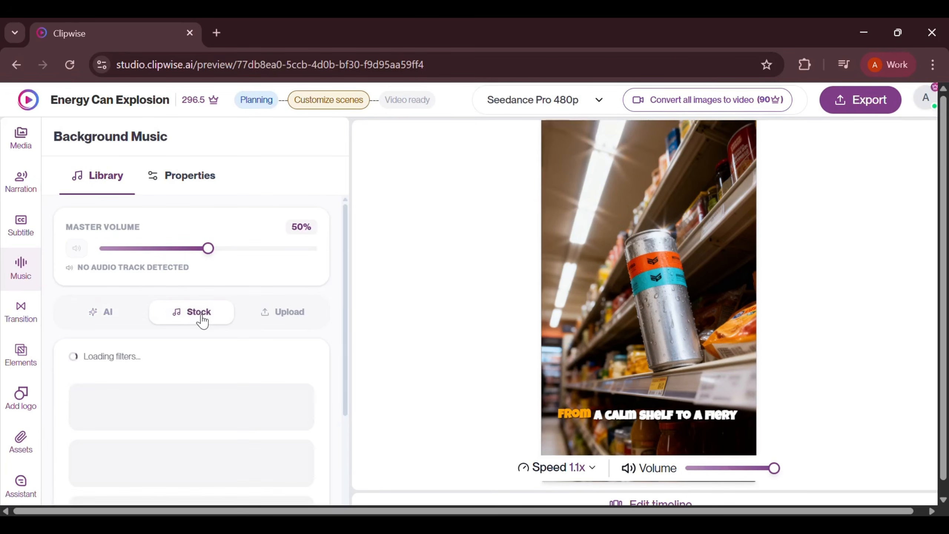
click(286, 322)
scroll(231, 308, down, 2)
scroll(230, 307, up, 2)
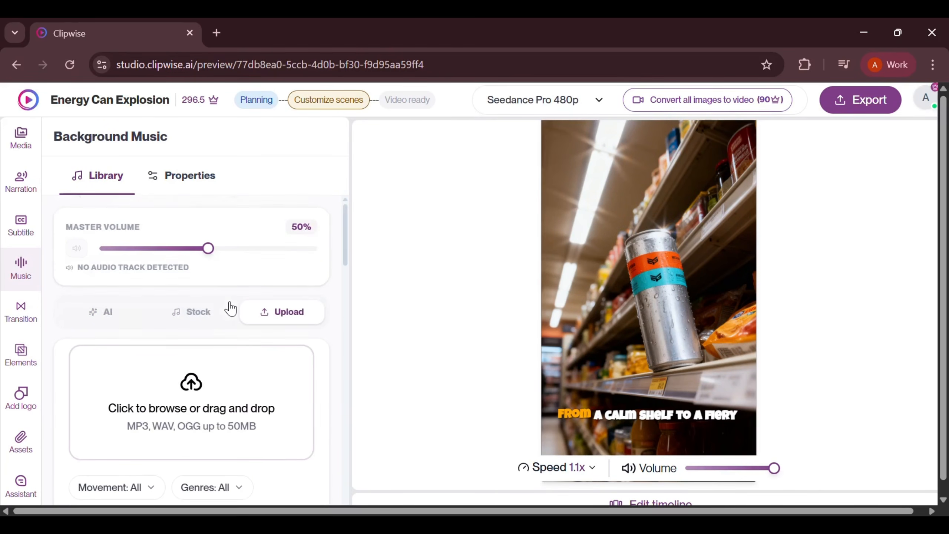
click(221, 184)
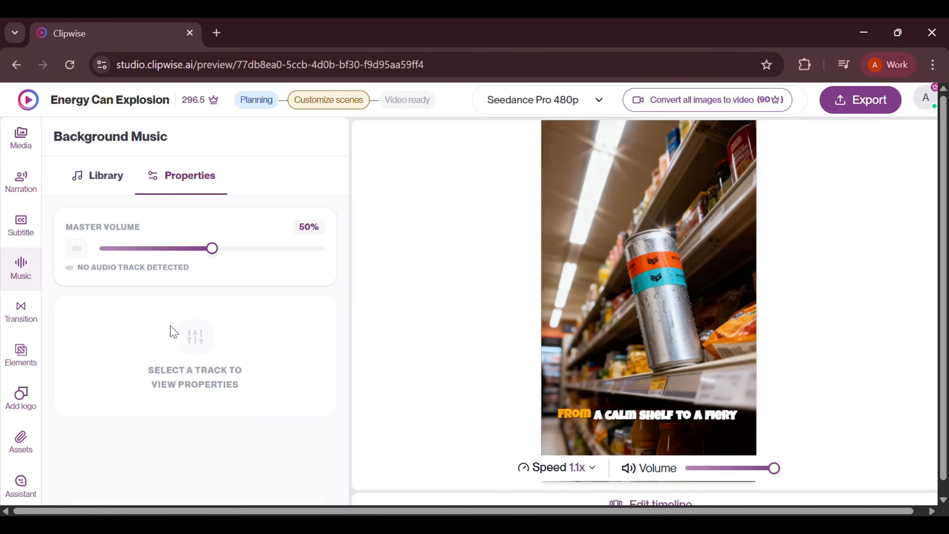
Review the transitions assigned to all scenes, including the settings for Scene 3 Chain Collision
click(39, 321)
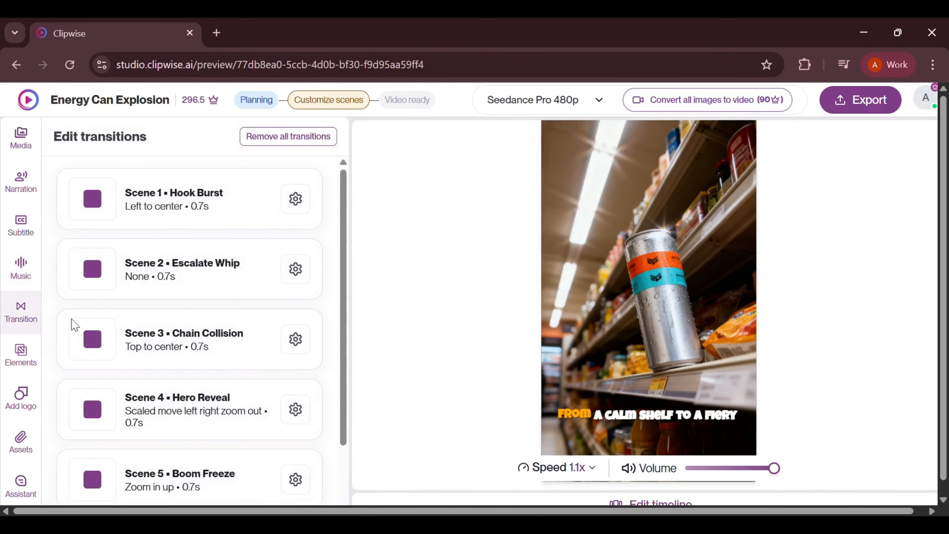
scroll(244, 299, down, 3)
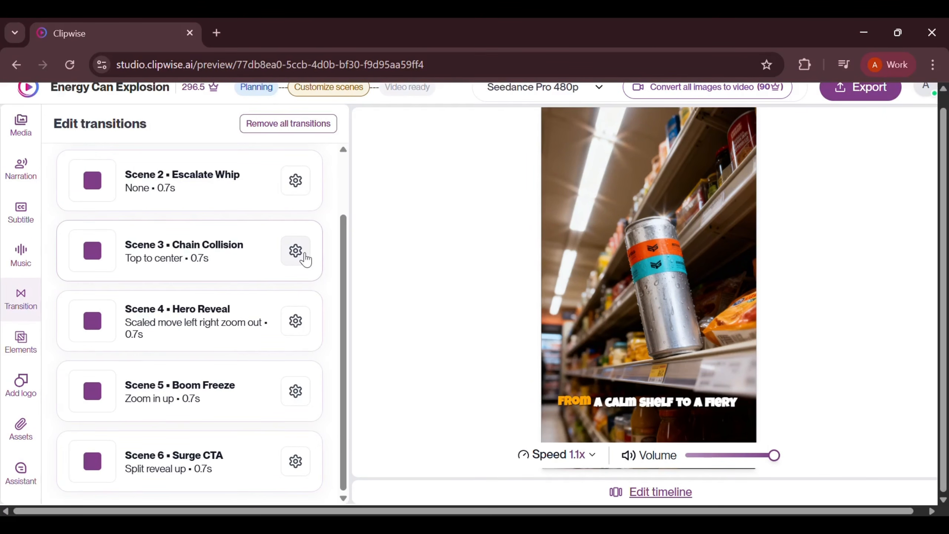
click(305, 257)
Examine the available motion elements and shapes, and browse the full collection of overlays
click(20, 344)
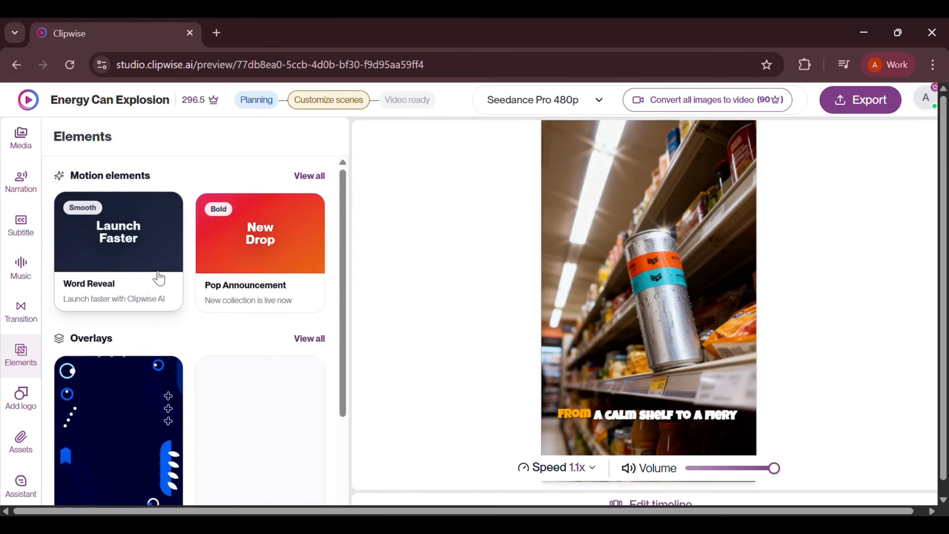
scroll(294, 322, down, 3)
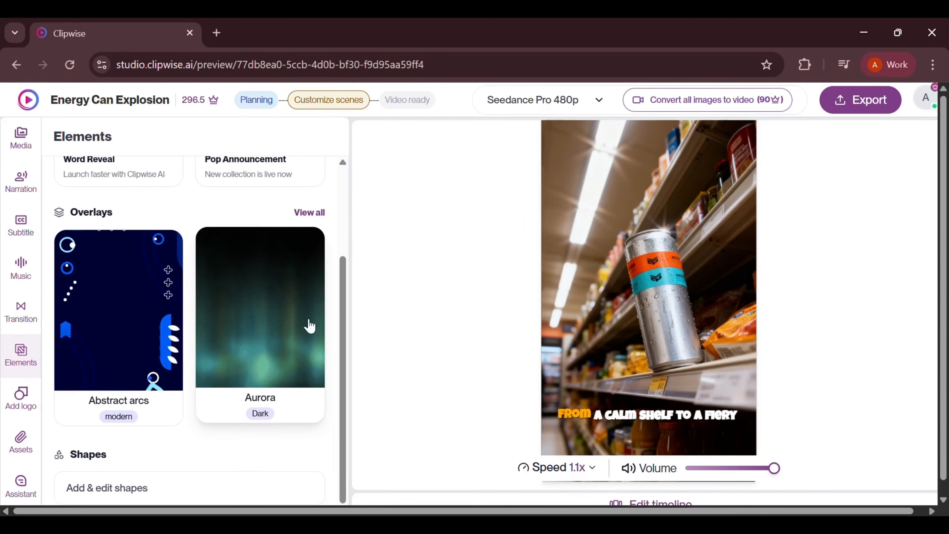
click(316, 214)
scroll(149, 314, down, 5)
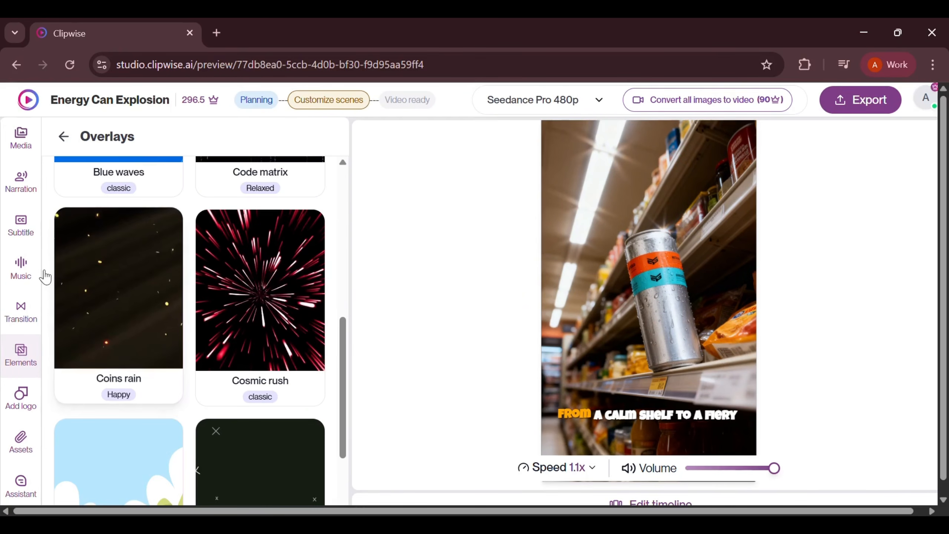
Review the creative, property and animation options for the first image of the Hook Burst scene
click(21, 142)
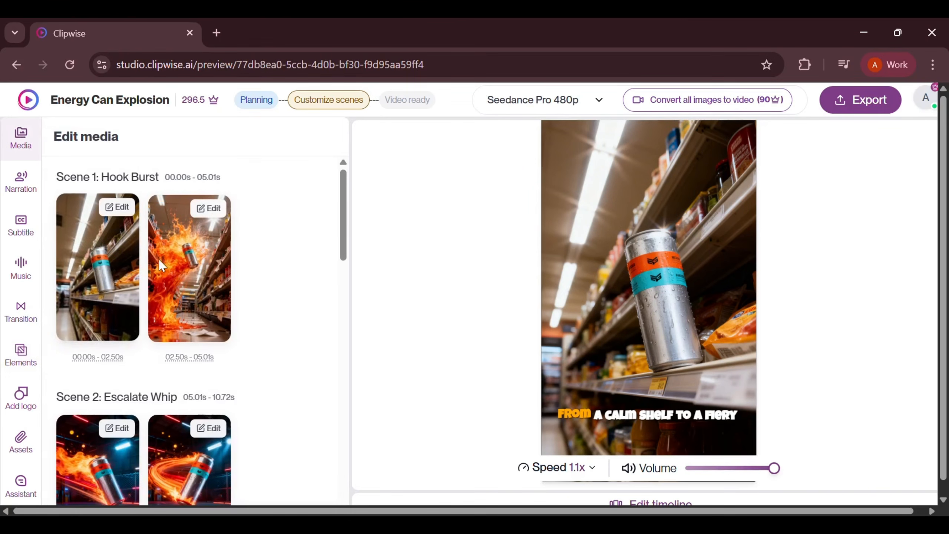
click(129, 208)
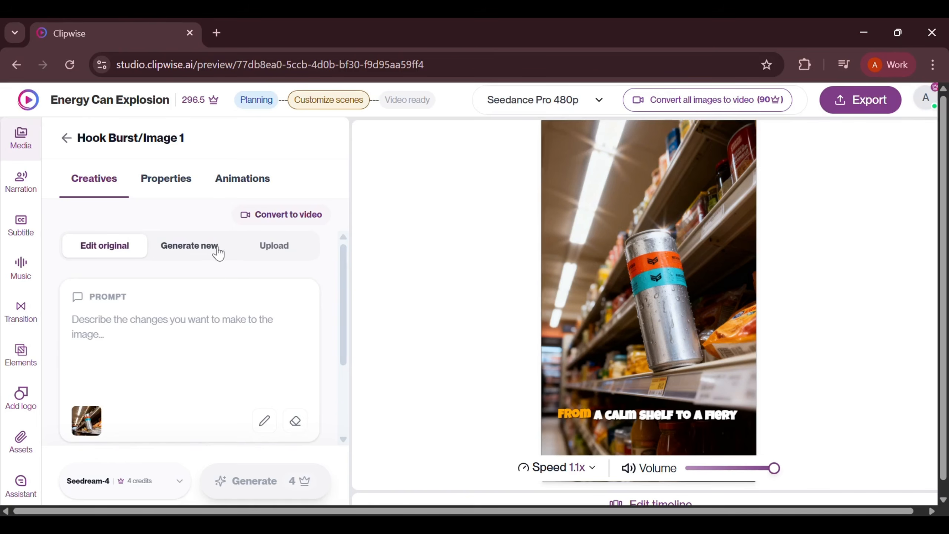
click(180, 187)
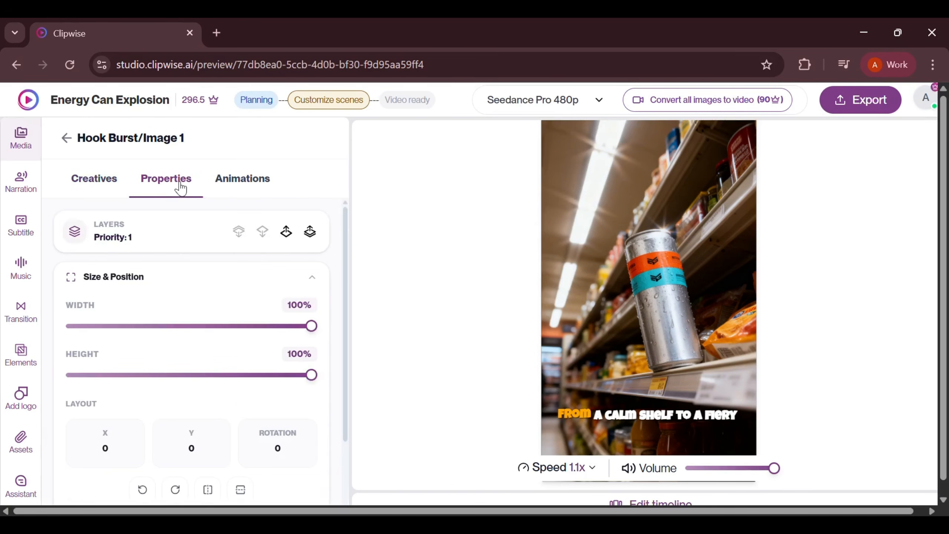
click(243, 183)
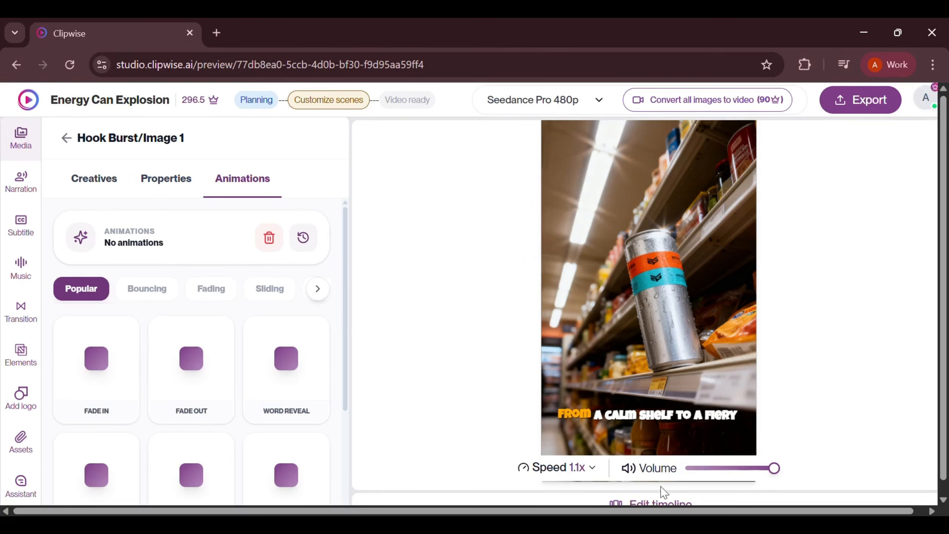
Show the editing timeline and look through its scene, image and audio tracks
click(663, 504)
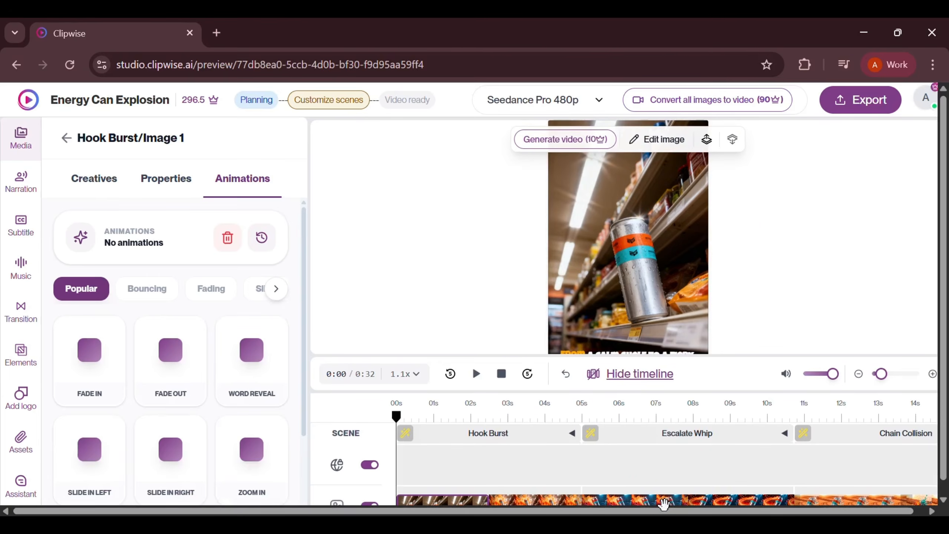
scroll(657, 484, right, 5)
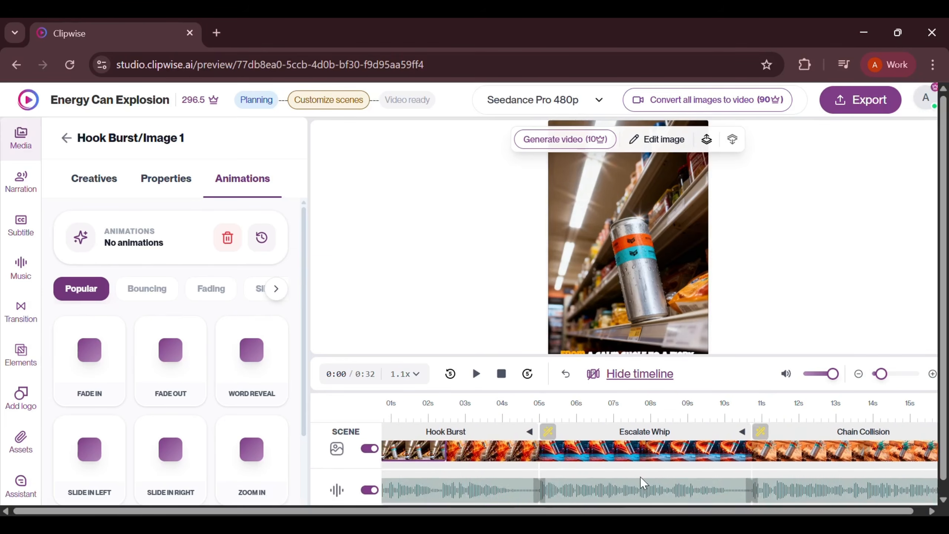
scroll(645, 484, up, 1)
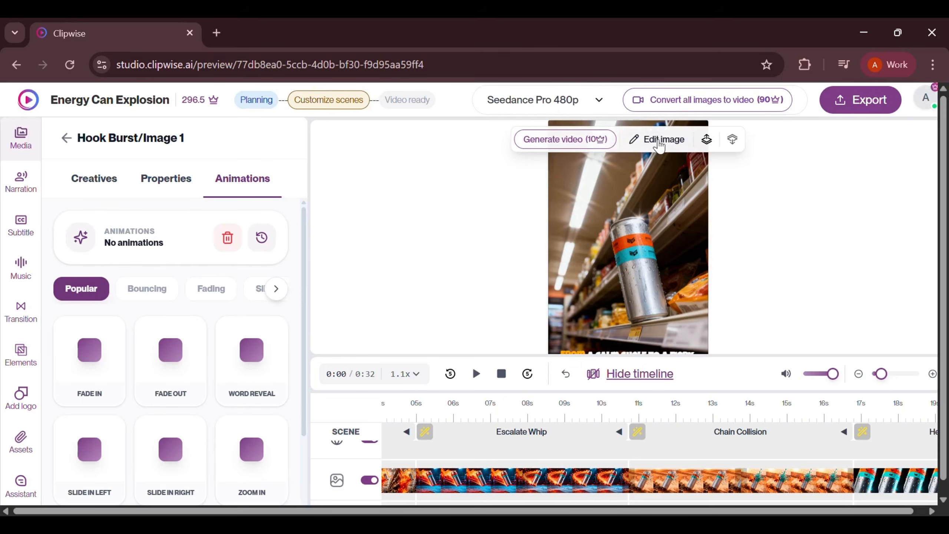
Compare the available video models and their credit costs, keep Seedance Pro 480p, and convert all images to video
click(598, 102)
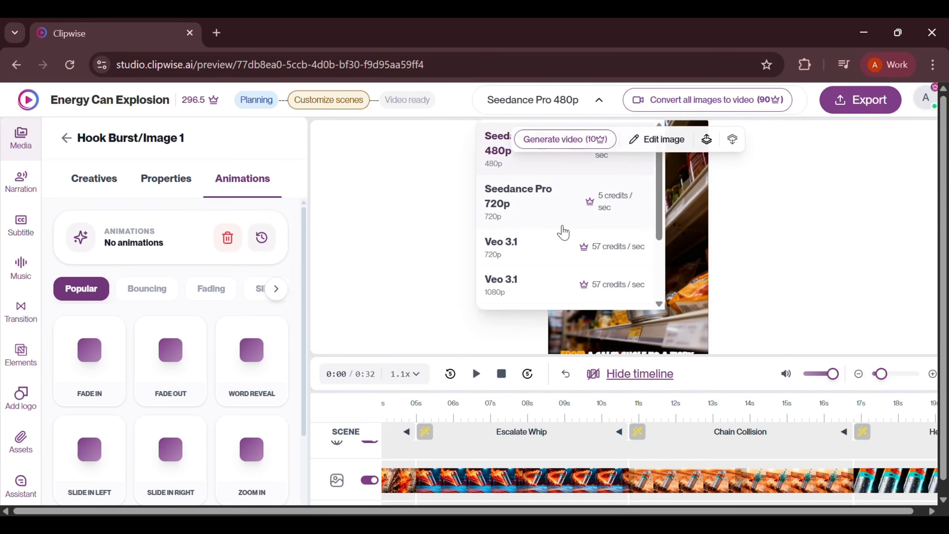
scroll(563, 232, up, 5)
scroll(563, 233, up, 3)
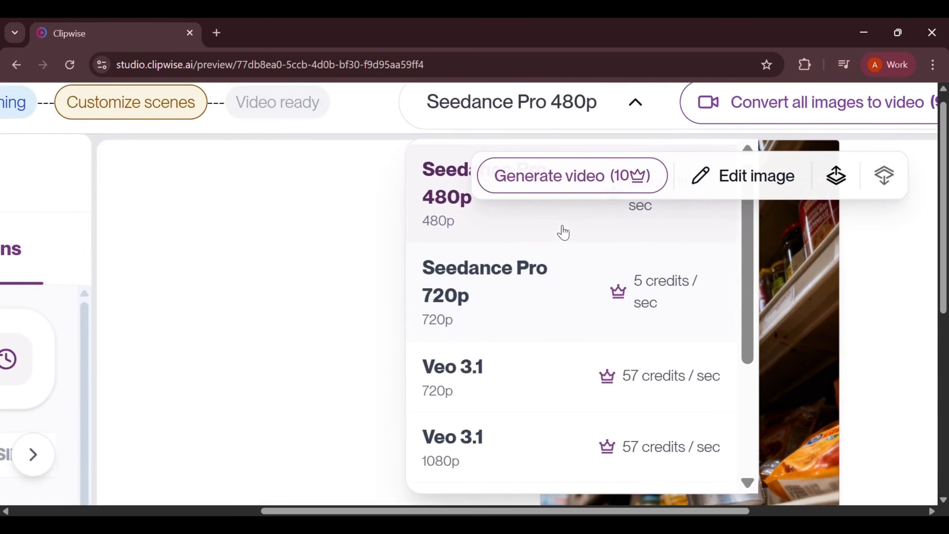
scroll(563, 233, down, 2)
scroll(563, 233, down, 1)
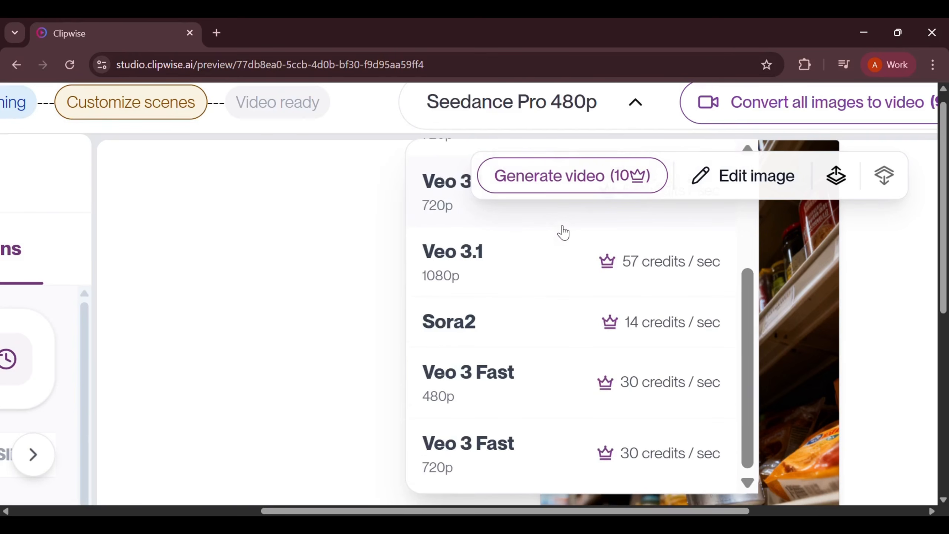
scroll(561, 230, down, 4)
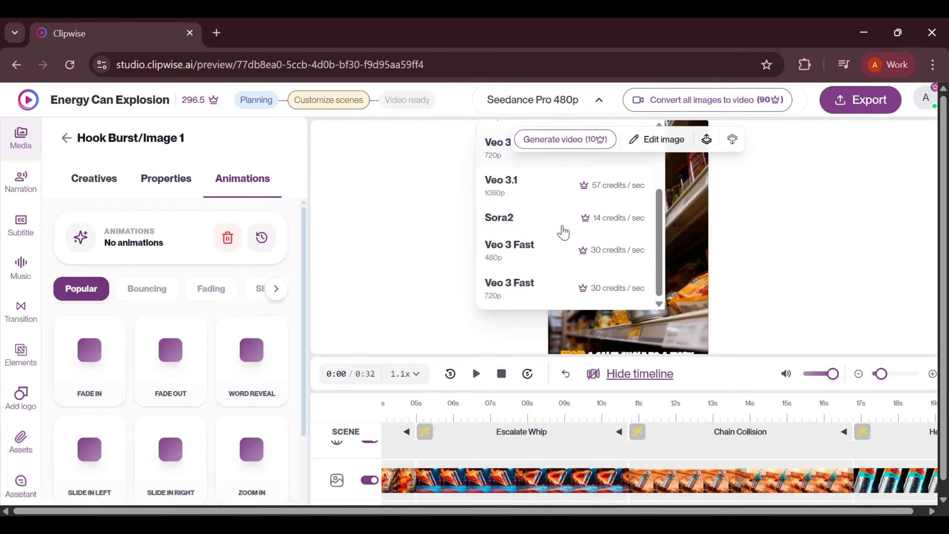
click(762, 276)
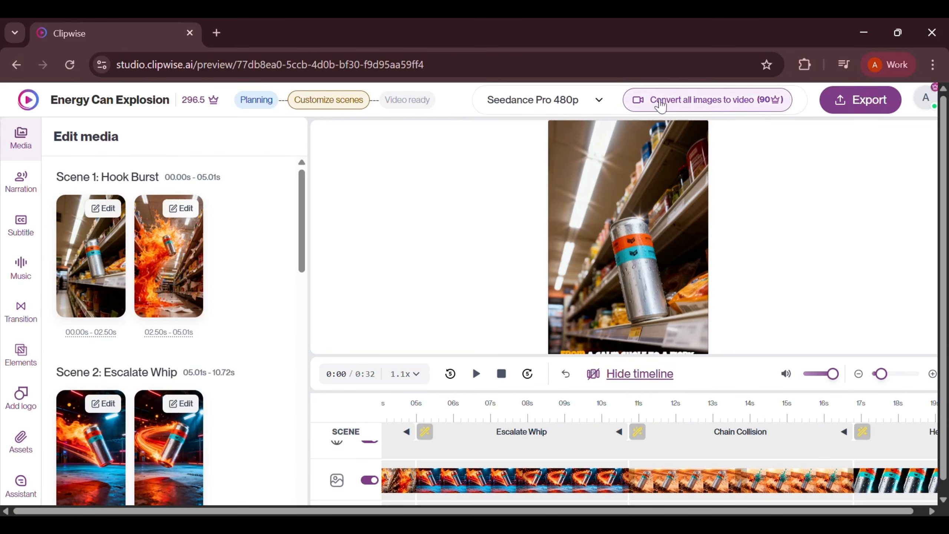
click(705, 108)
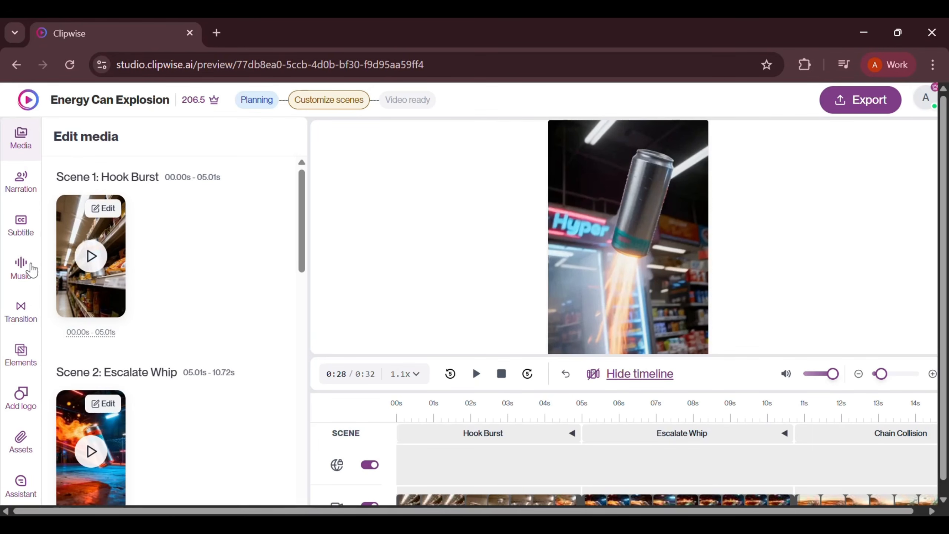
Bring up the stock background music and filter the tracks by the Energetic mood
click(21, 267)
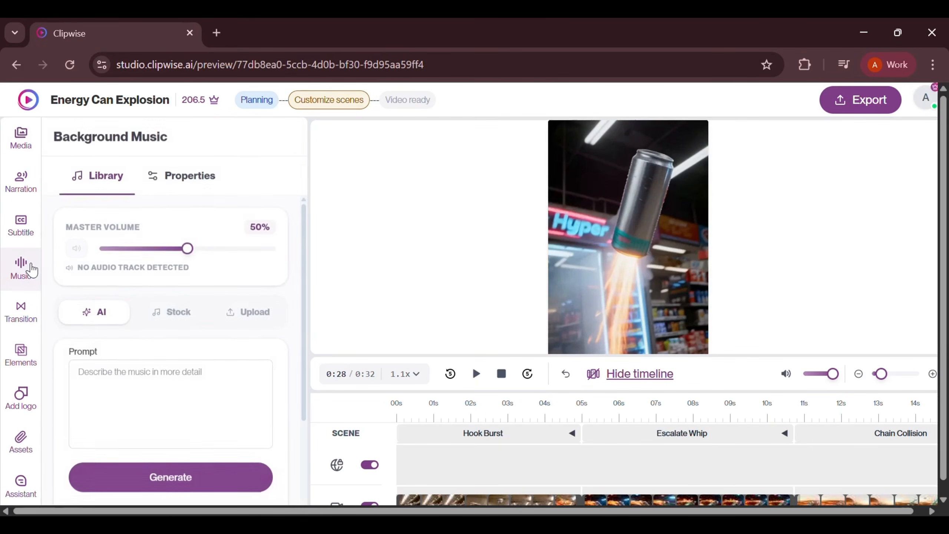
click(197, 320)
scroll(194, 320, down, 4)
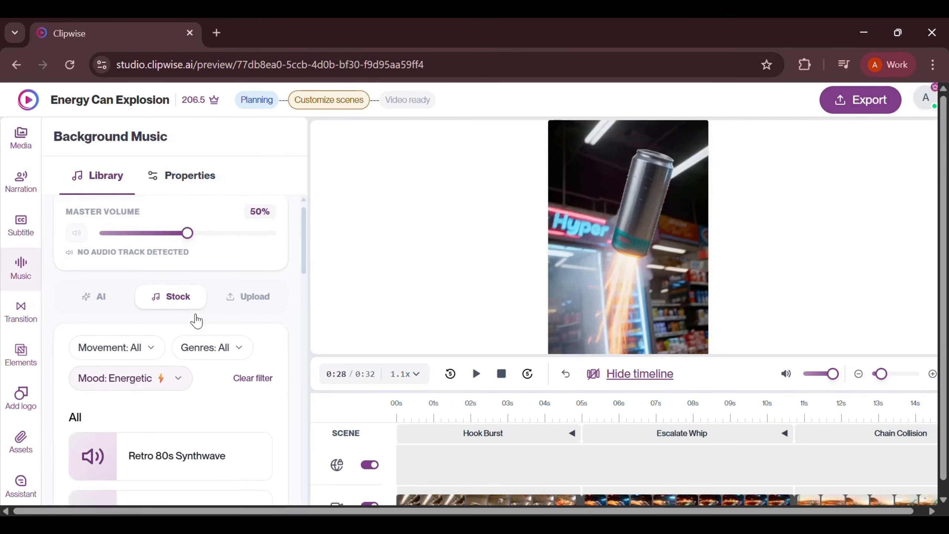
click(167, 280)
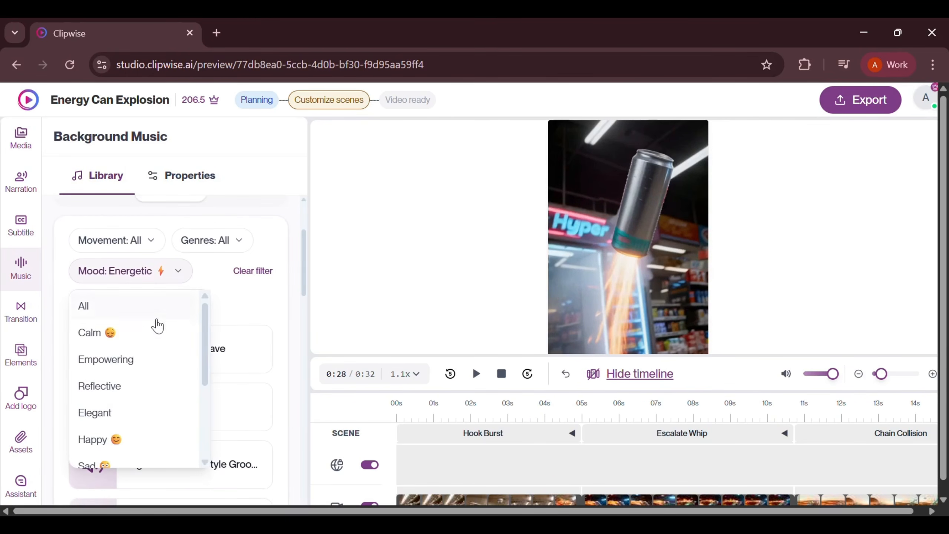
scroll(138, 358, down, 4)
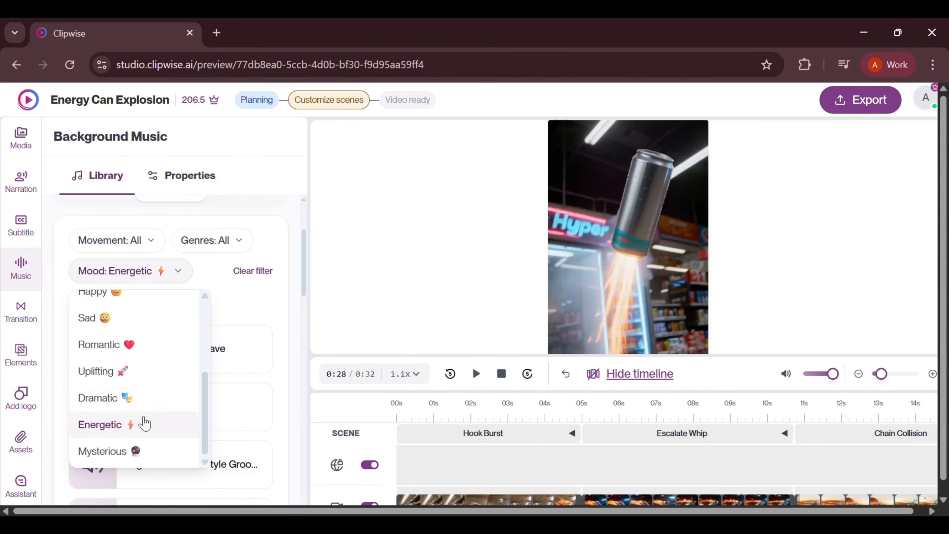
click(148, 430)
scroll(148, 431, down, 3)
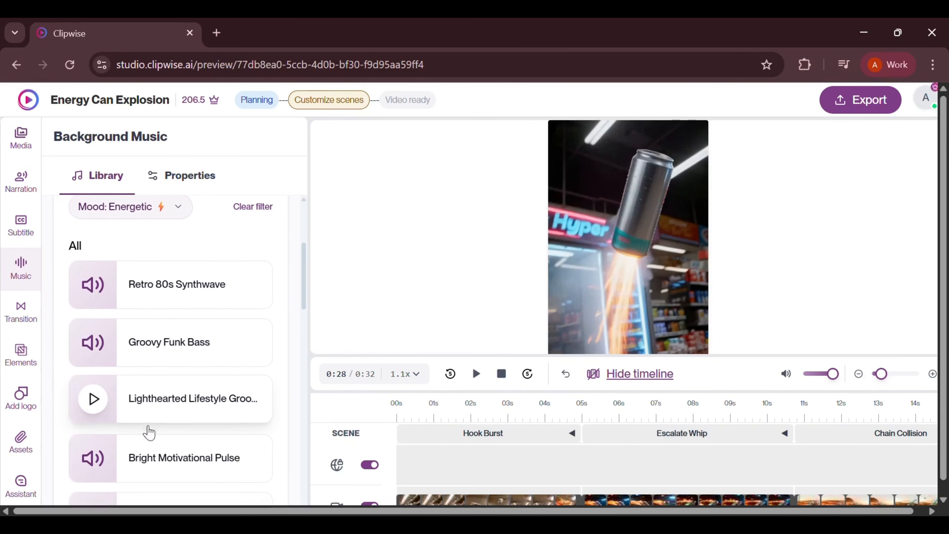
Preview the Groovy Funk Bass track and set it as the video's background music
scroll(112, 355, up, 1)
click(104, 335)
scroll(92, 335, down, 2)
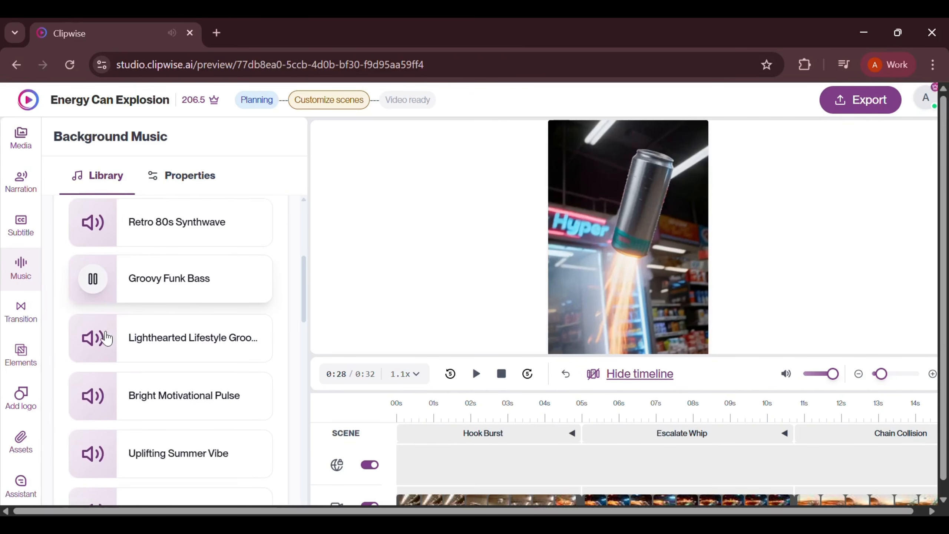
scroll(104, 335, down, 1)
scroll(121, 332, up, 3)
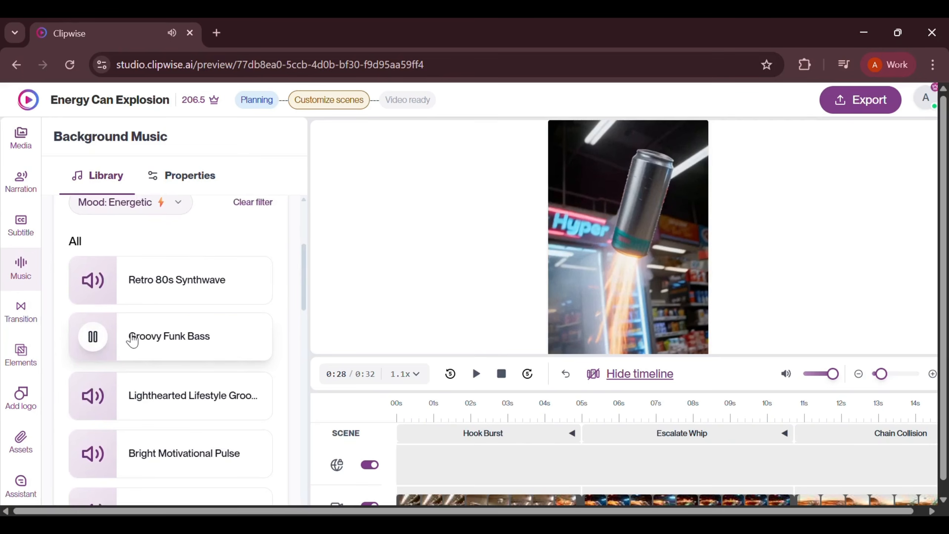
click(131, 339)
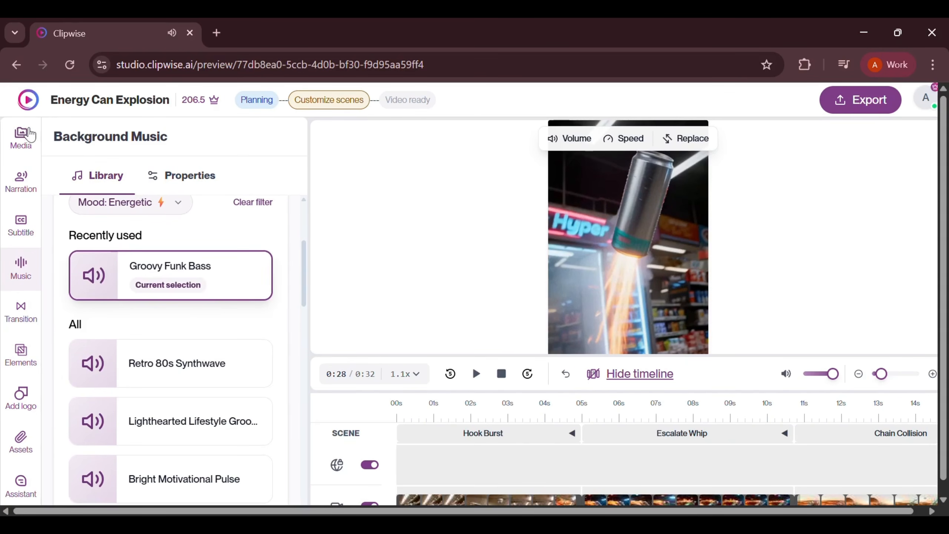
Return to the scene media and export the finished Energy Can Explosion video
click(29, 131)
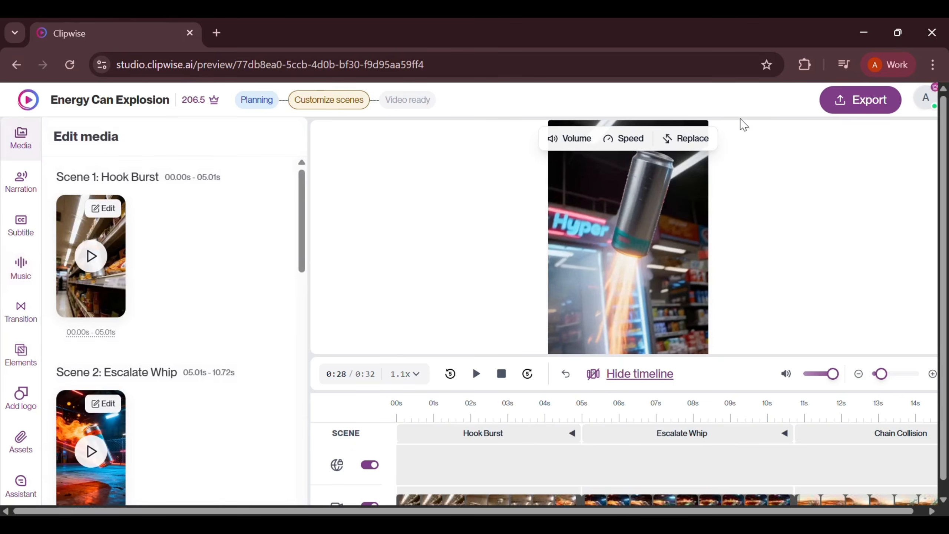
click(879, 98)
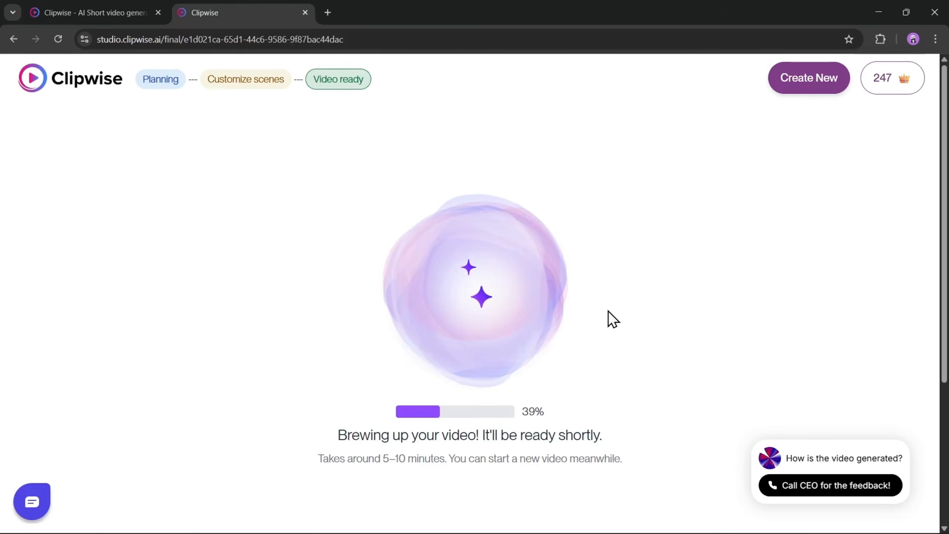